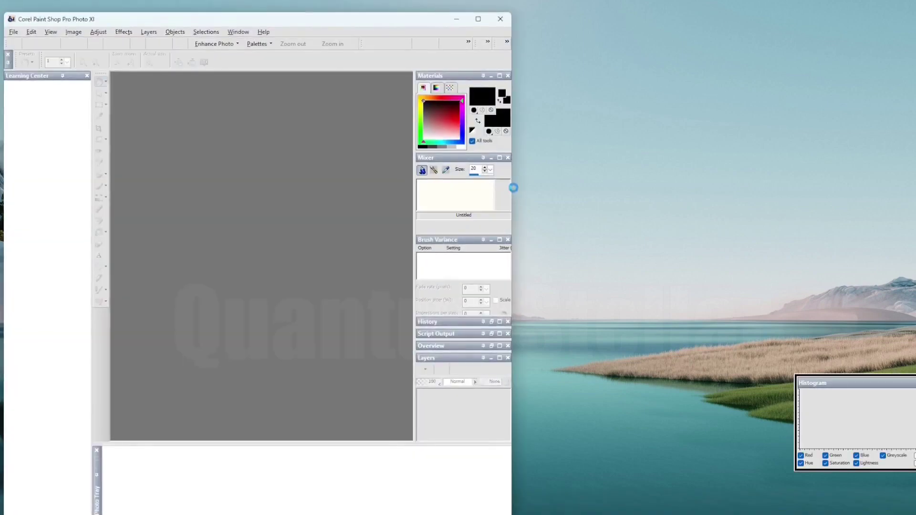
Step: Maximize the program window and open the contract image templates-simple.jpg
{"action": "left_click", "coordinate": [480, 19]}
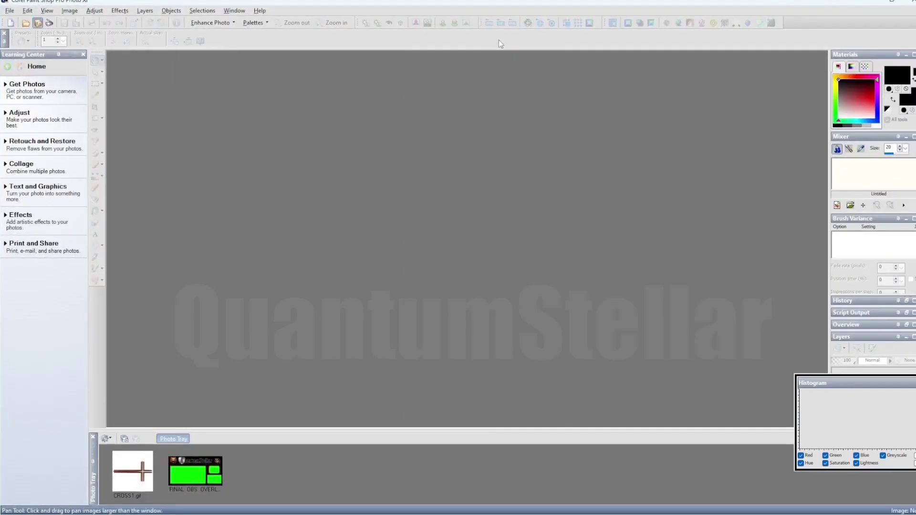
{"action": "left_click", "coordinate": [10, 11]}
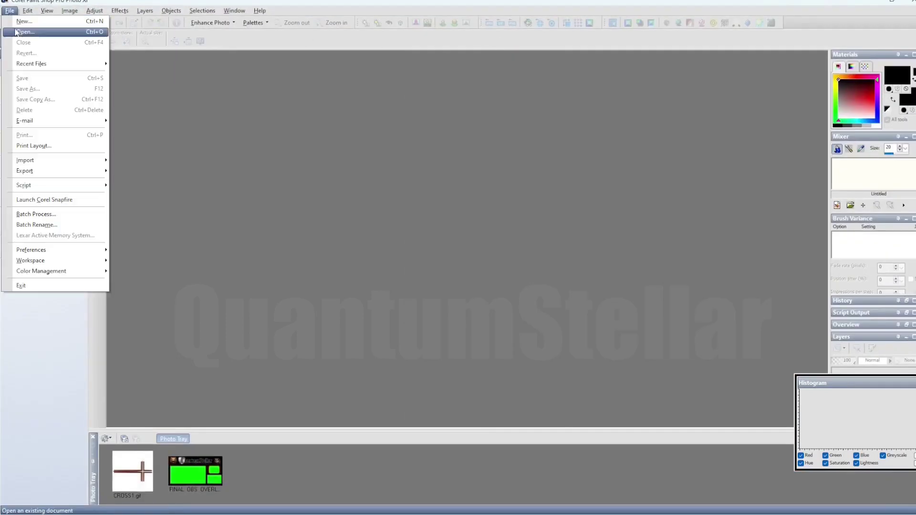
{"action": "left_click", "coordinate": [18, 33]}
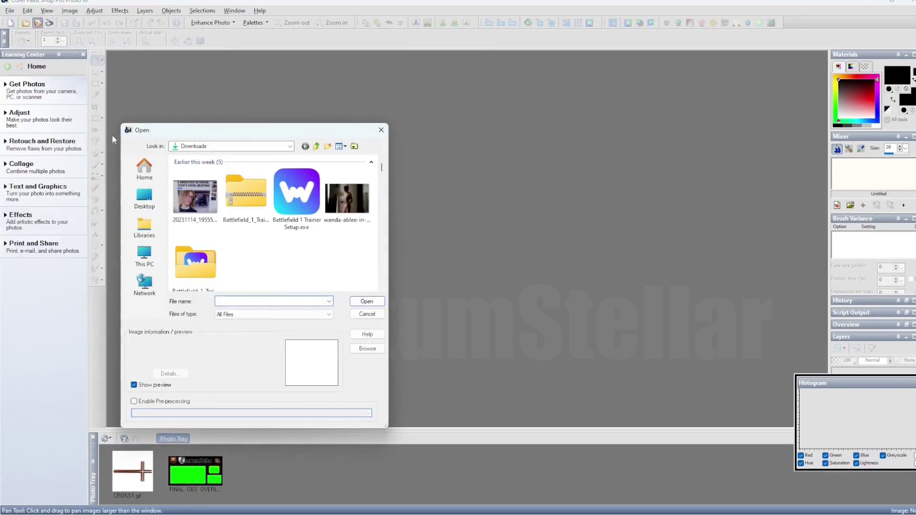
{"action": "left_click", "coordinate": [224, 262]}
{"action": "left_click", "coordinate": [364, 301]}
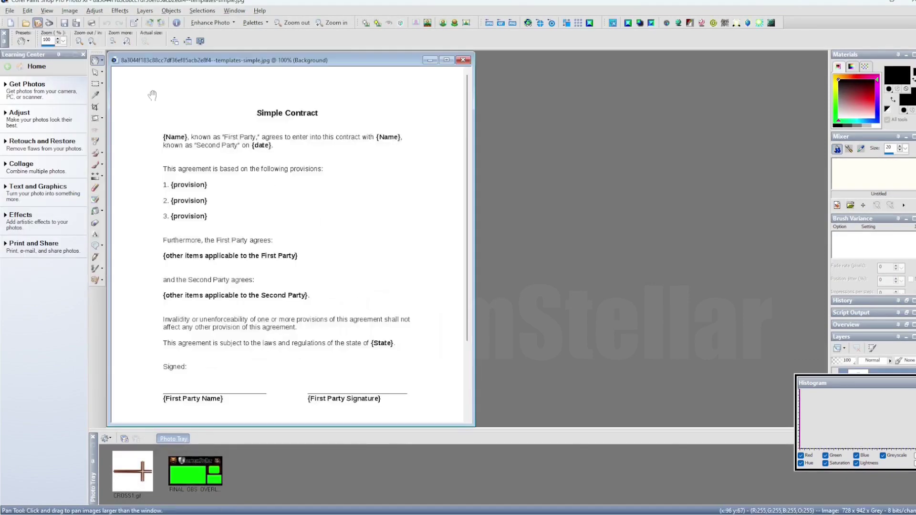
{"action": "left_click", "coordinate": [95, 84]}
{"action": "left_click", "coordinate": [10, 11]}
{"action": "key", "text": "Escape"}
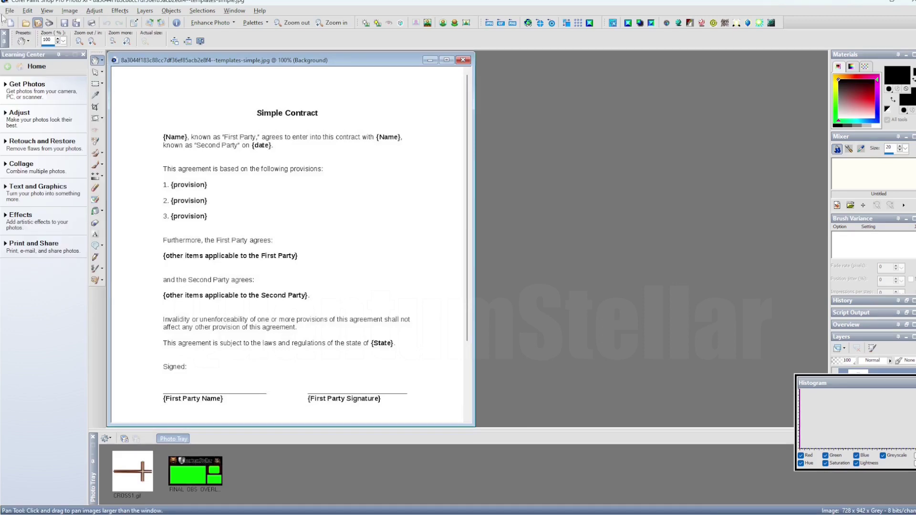
Step: Open the signature photo 20231116_015955.jpg and zoom out to 10%
{"action": "left_click", "coordinate": [9, 10]}
{"action": "left_click", "coordinate": [20, 32]}
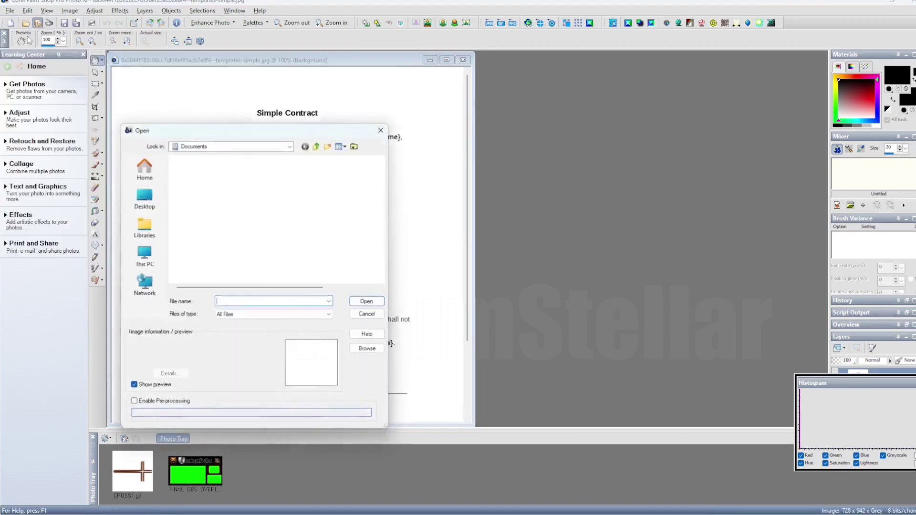
{"action": "left_click", "coordinate": [224, 199]}
{"action": "left_click", "coordinate": [365, 302]}
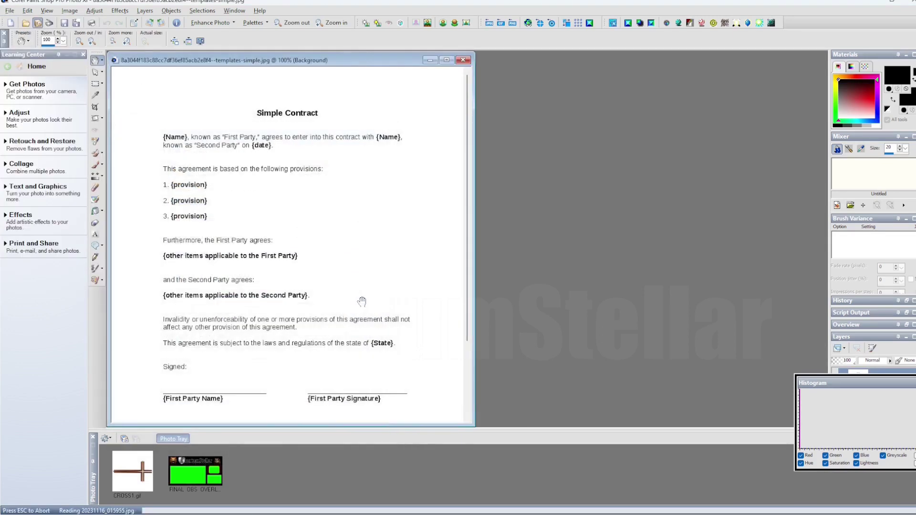
{"action": "scroll", "coordinate": [373, 284], "scroll_direction": "down", "scroll_amount": 5}
{"action": "scroll", "coordinate": [373, 284], "scroll_direction": "down", "scroll_amount": 3}
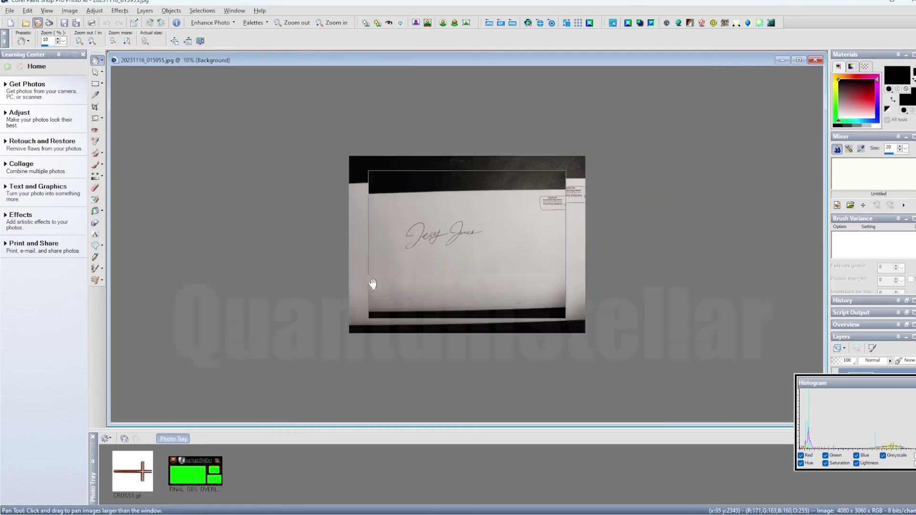
Step: Reopen 20231116_015955.jpg maximized and close the Histogram panel
{"action": "left_click", "coordinate": [798, 60]}
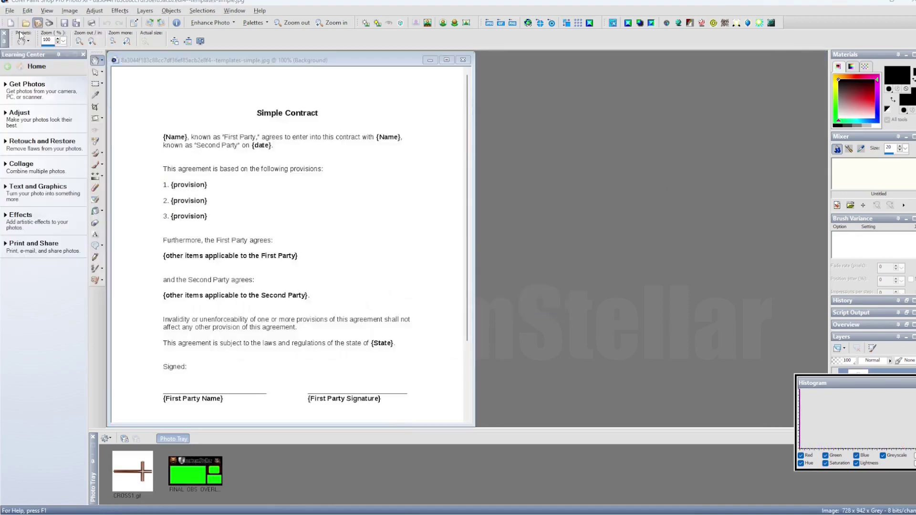
{"action": "left_click", "coordinate": [229, 201]}
{"action": "left_click", "coordinate": [362, 302]}
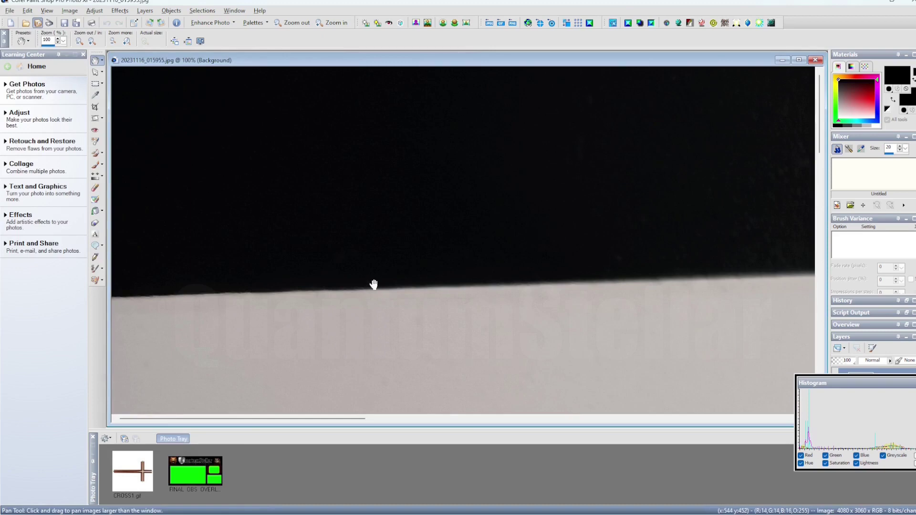
{"action": "scroll", "coordinate": [367, 293], "scroll_direction": "down", "scroll_amount": 5}
{"action": "scroll", "coordinate": [373, 283], "scroll_direction": "down", "scroll_amount": 2}
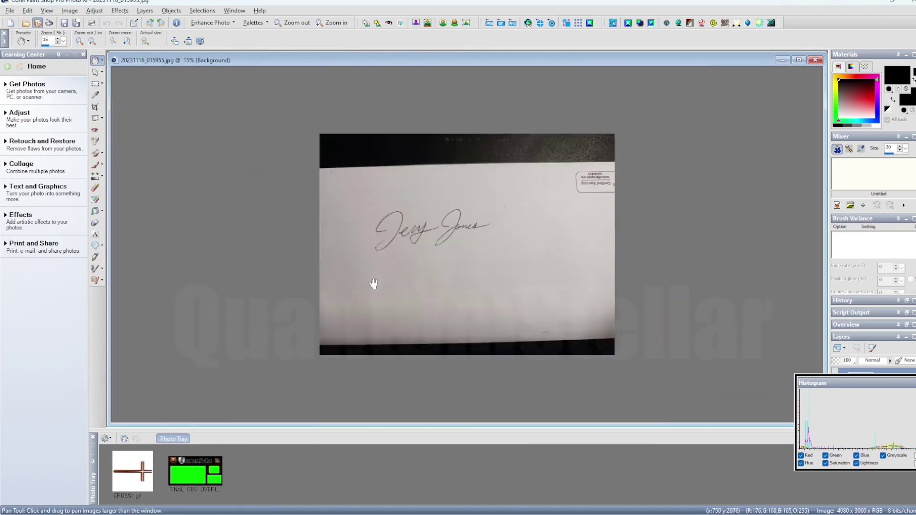
{"action": "left_click", "coordinate": [799, 60]}
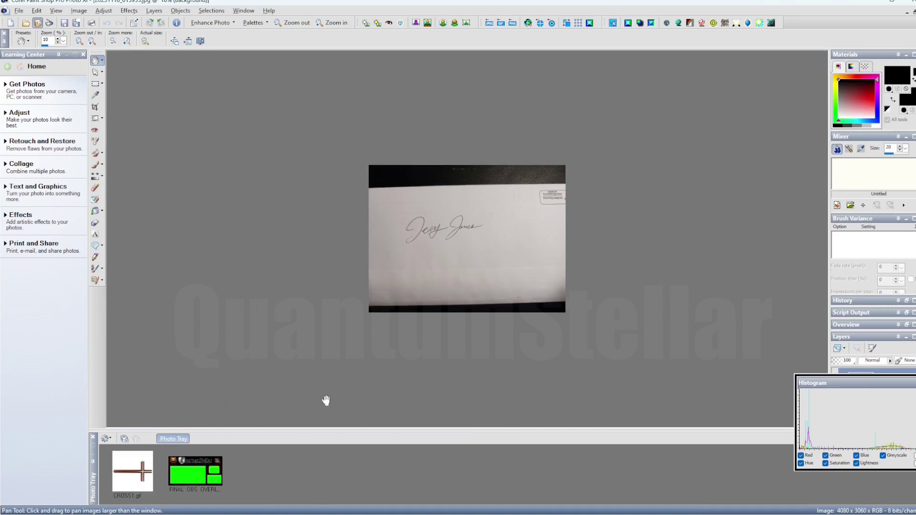
{"action": "left_click_drag", "start_coordinate": [846, 384], "coordinate": [801, 382]}
{"action": "left_click", "coordinate": [824, 378]}
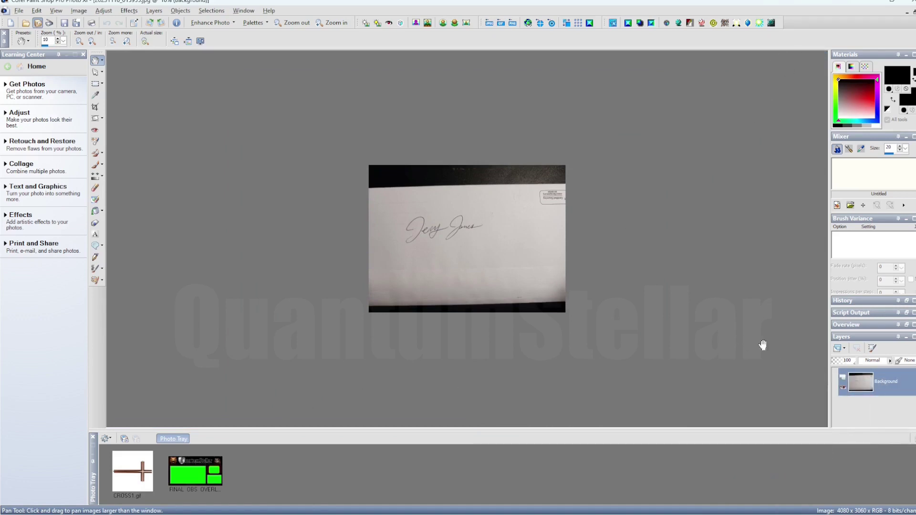
Step: Restore the document windows, moving the contract right and the signature photo into a smaller window
{"action": "left_click", "coordinate": [914, 13]}
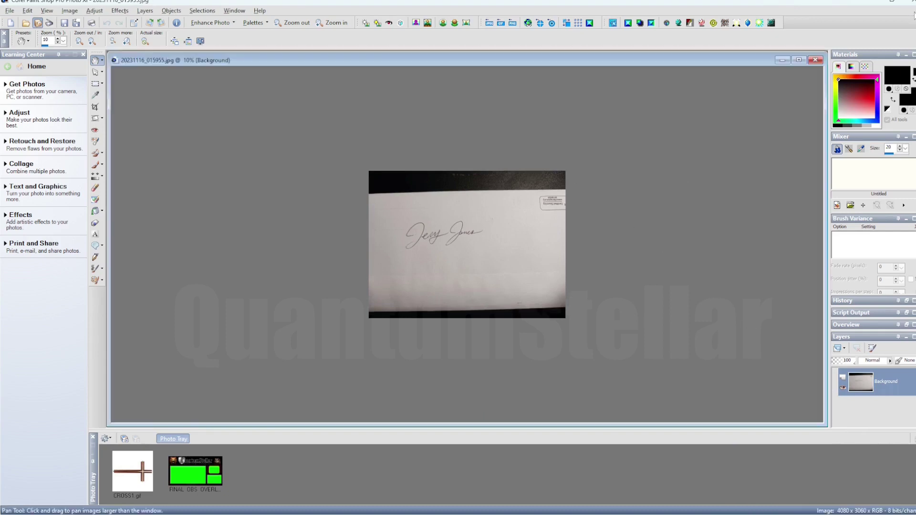
{"action": "left_click", "coordinate": [783, 61]}
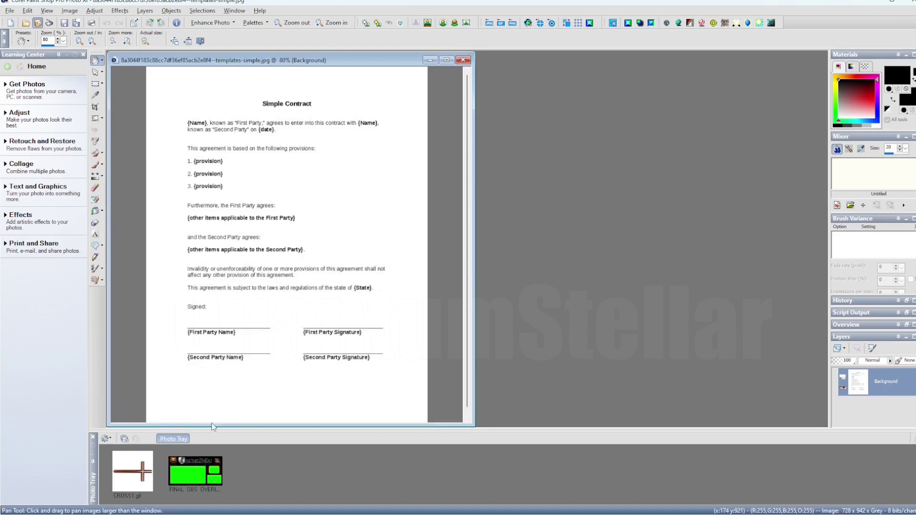
{"action": "left_click_drag", "start_coordinate": [405, 67], "coordinate": [648, 68]}
{"action": "left_click", "coordinate": [140, 420]}
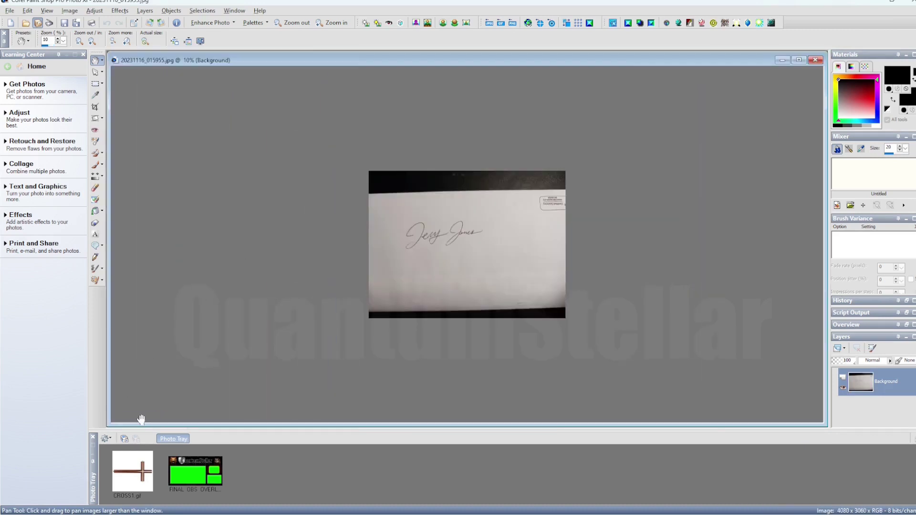
{"action": "left_click", "coordinate": [799, 60]}
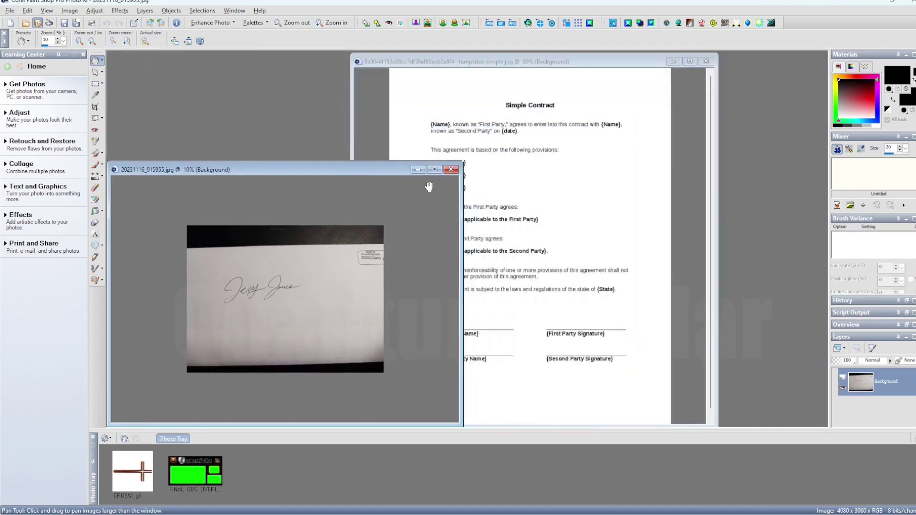
{"action": "scroll", "coordinate": [410, 236], "scroll_direction": "up", "scroll_amount": 4}
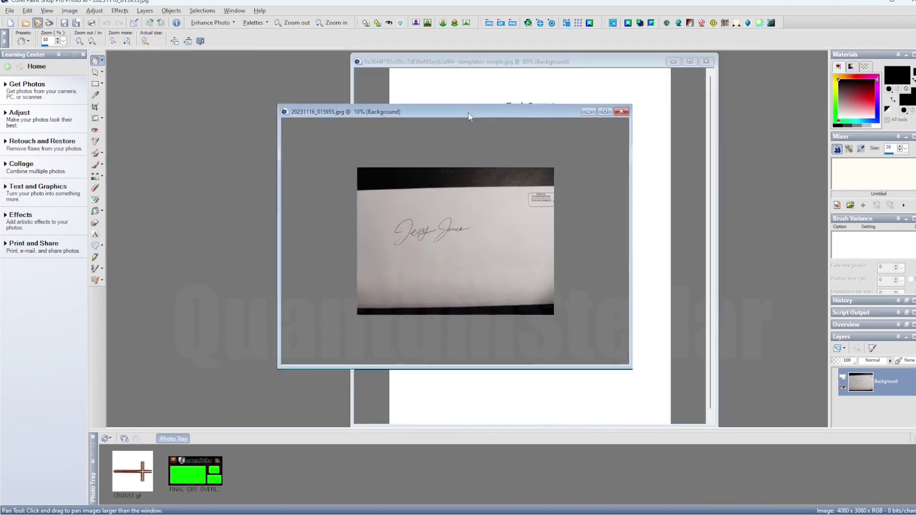
Step: Crop the signature photo to a 2267 × 1367 rectangle around the handwriting
{"action": "key", "text": "s"}
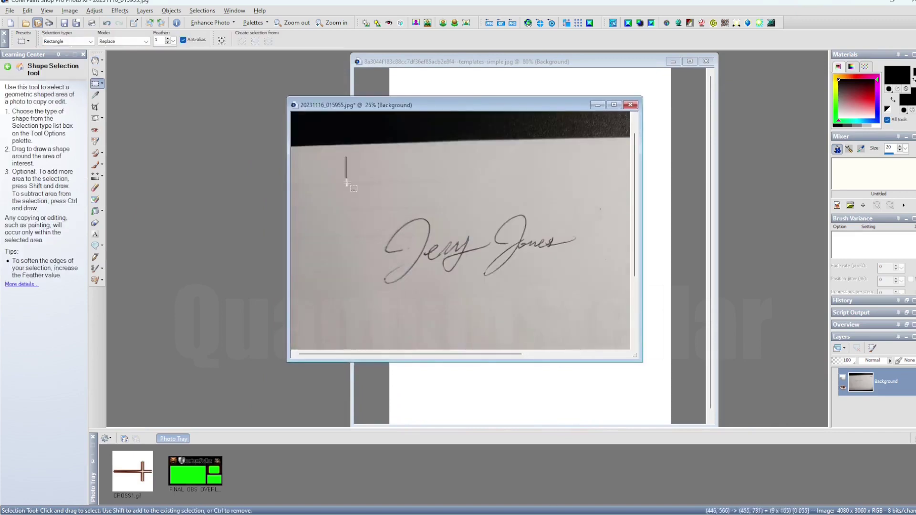
{"action": "left_click_drag", "start_coordinate": [345, 157], "coordinate": [618, 323]}
{"action": "left_click", "coordinate": [71, 11]}
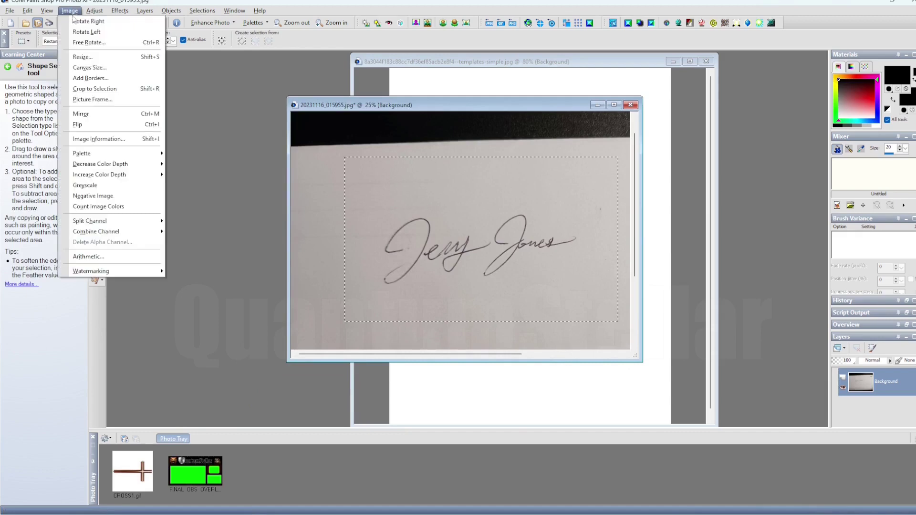
{"action": "left_click", "coordinate": [89, 91]}
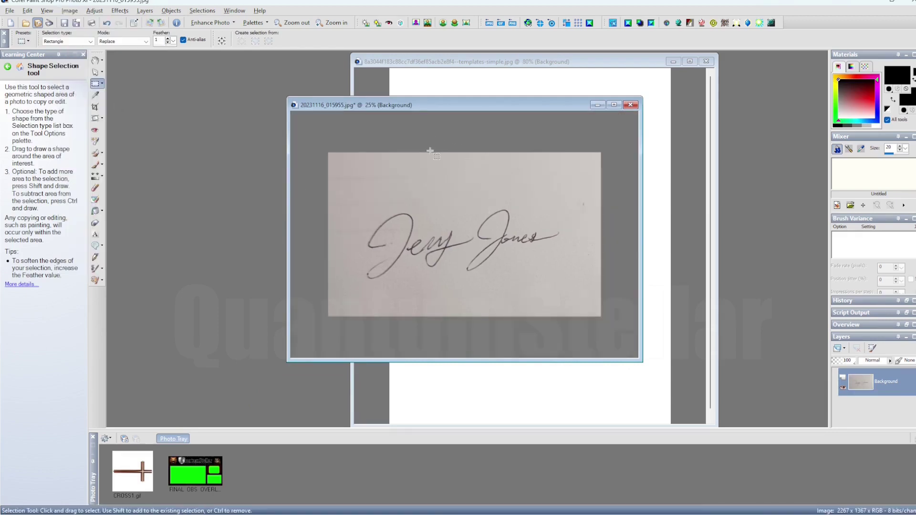
{"action": "scroll", "coordinate": [442, 259], "scroll_direction": "up", "scroll_amount": 2}
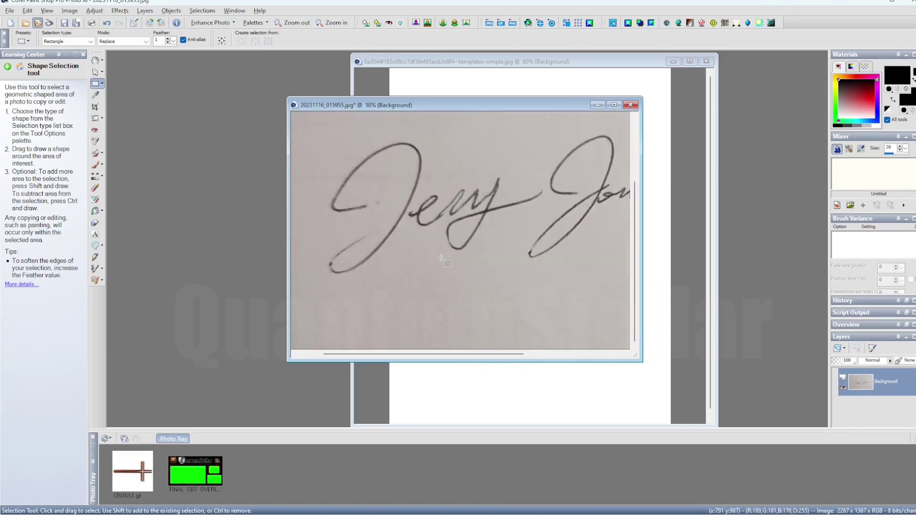
{"action": "scroll", "coordinate": [442, 259], "scroll_direction": "down", "scroll_amount": 2}
{"action": "scroll", "coordinate": [429, 260], "scroll_direction": "up", "scroll_amount": 1}
Step: Select the signature's ink strokes with the Magic Wand
{"action": "left_click", "coordinate": [102, 84]}
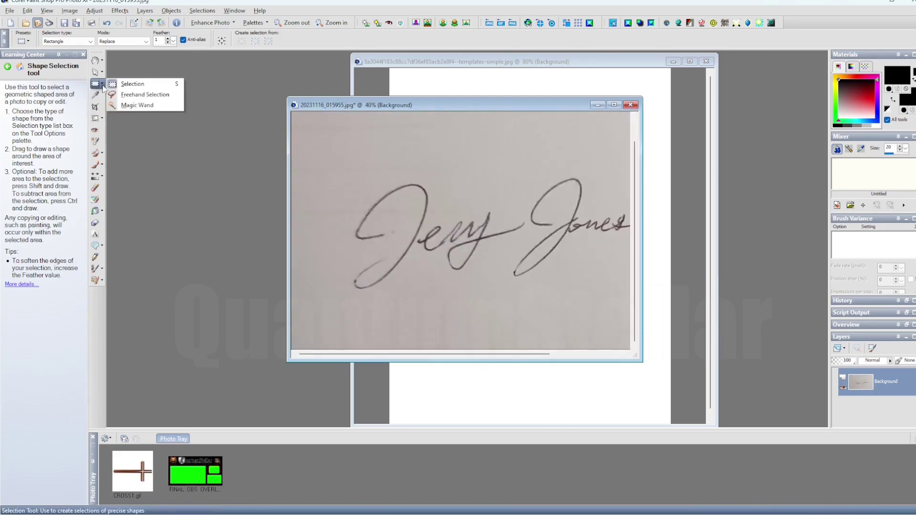
{"action": "left_click", "coordinate": [135, 105]}
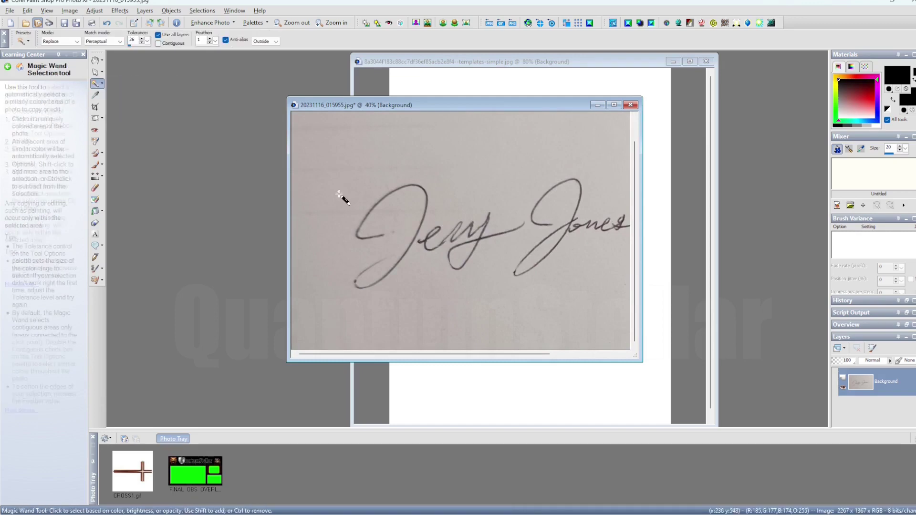
{"action": "left_click", "coordinate": [375, 208]}
{"action": "scroll", "coordinate": [374, 208], "scroll_direction": "down", "scroll_amount": 1}
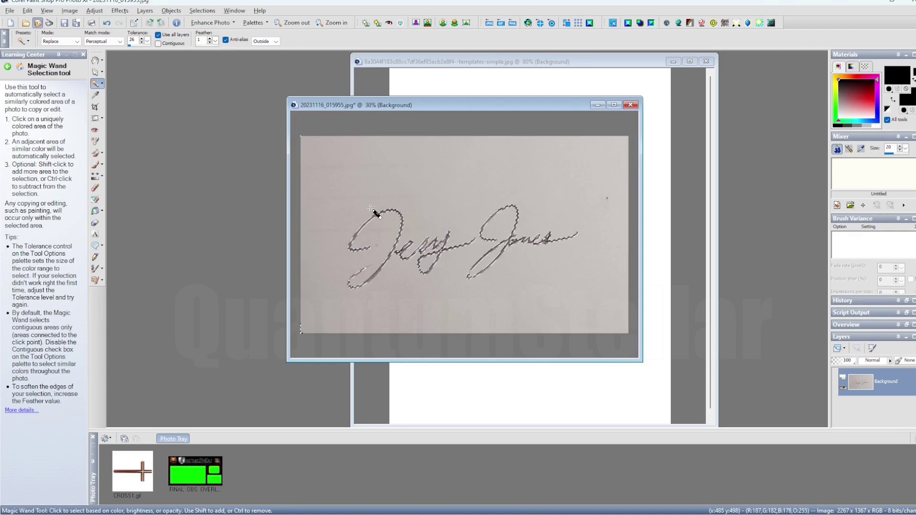
Step: Copy the selected strokes and minimize the signature photo to reveal the contract
{"action": "left_click", "coordinate": [28, 11]}
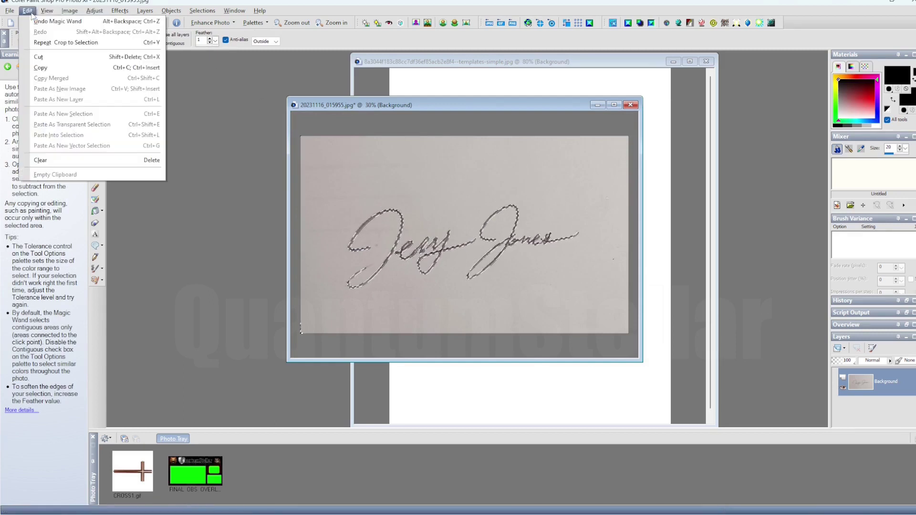
{"action": "left_click", "coordinate": [53, 70]}
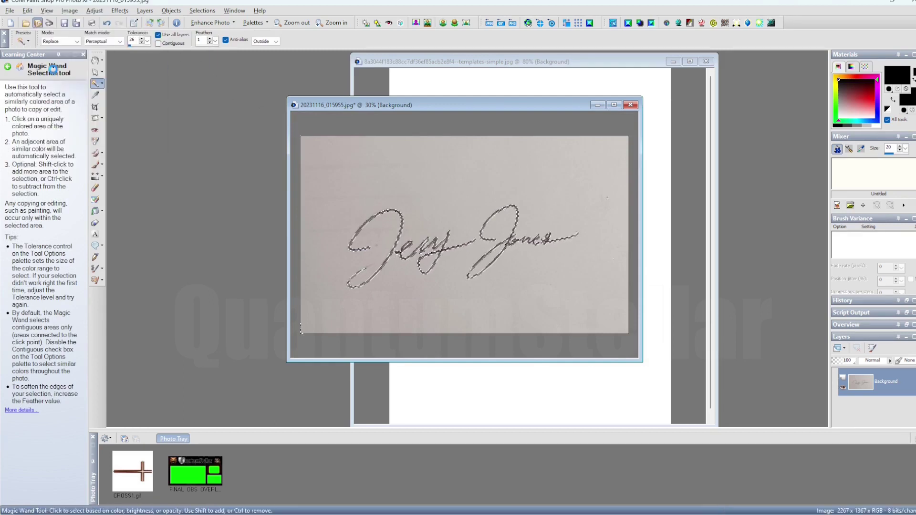
{"action": "left_click", "coordinate": [596, 105]}
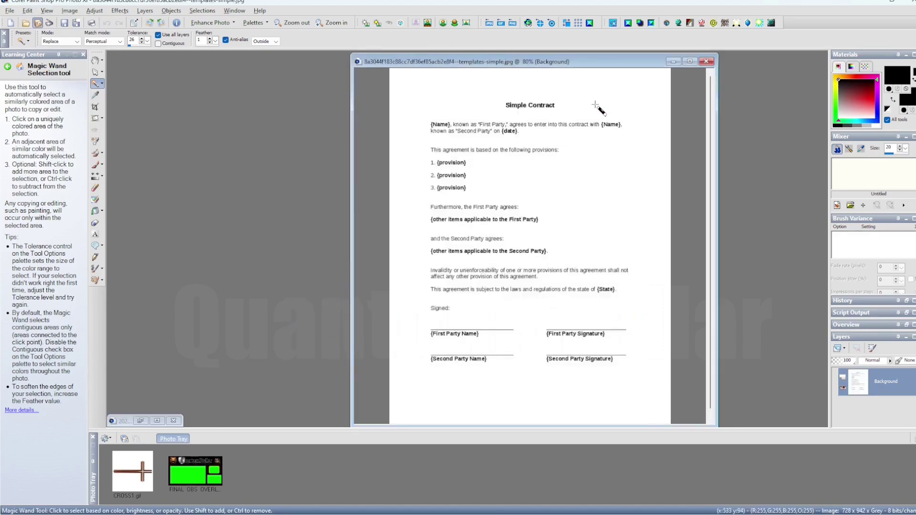
Step: Paste the strokes as new transparent image Image1, zoom out, and copy it
{"action": "left_click", "coordinate": [27, 10]}
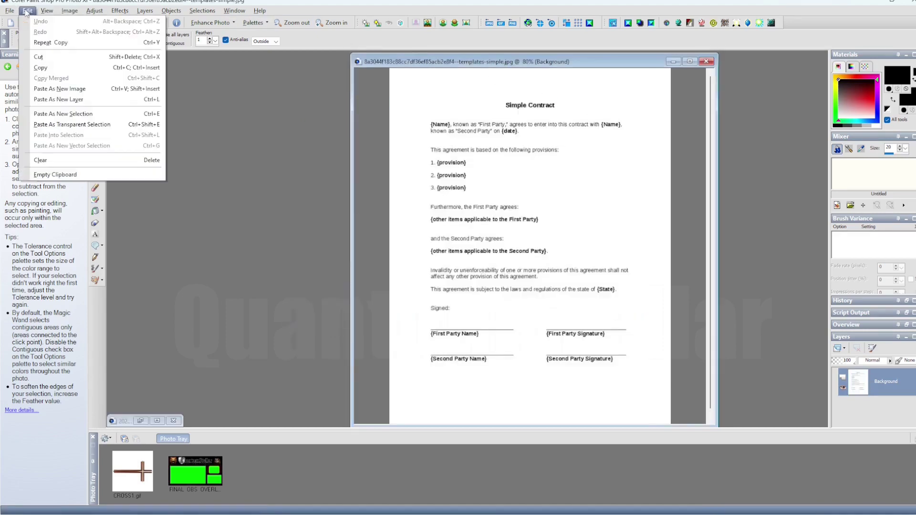
{"action": "left_click", "coordinate": [58, 93]}
{"action": "scroll", "coordinate": [233, 162], "scroll_direction": "down", "scroll_amount": 4}
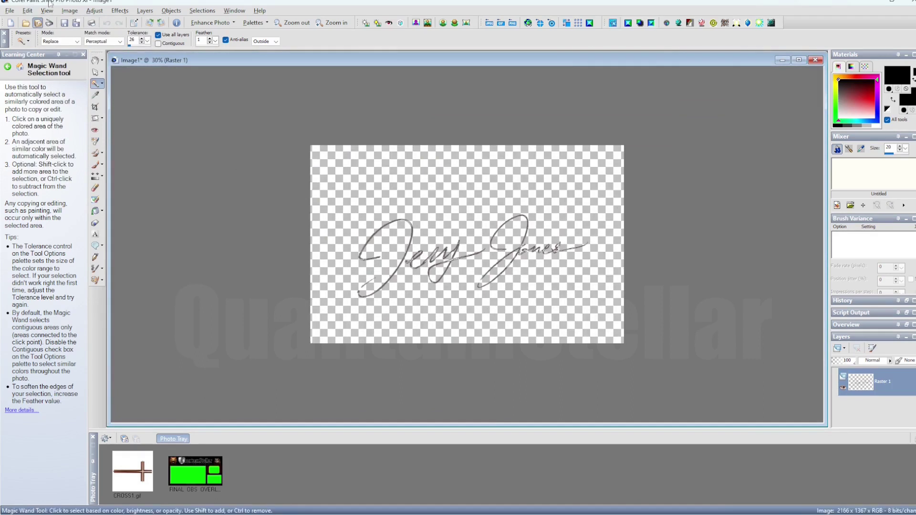
{"action": "left_click", "coordinate": [27, 11]}
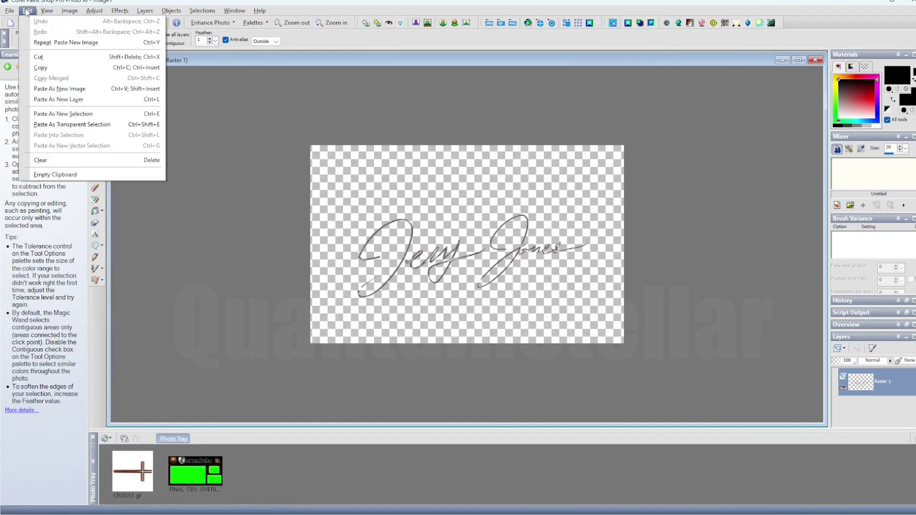
{"action": "left_click", "coordinate": [50, 68]}
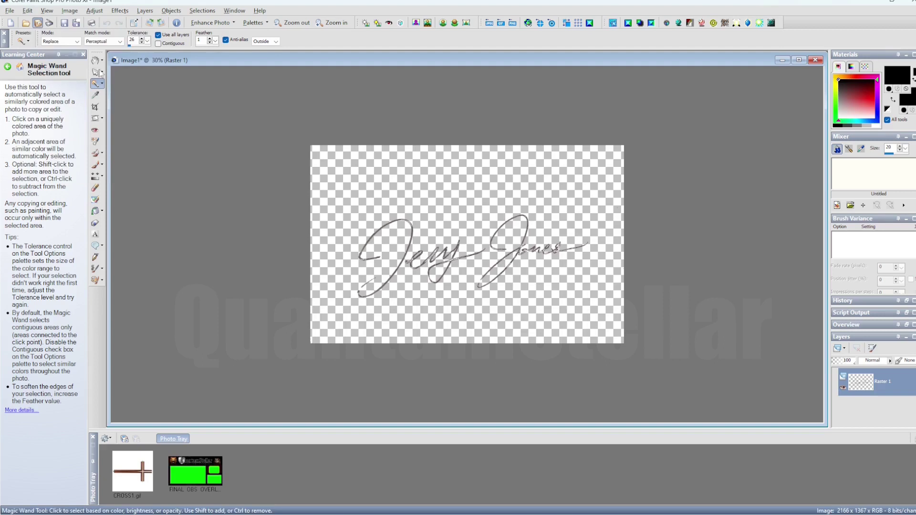
Step: Paste the signature onto the contract as a transparent selection and drop it there
{"action": "left_click", "coordinate": [783, 61]}
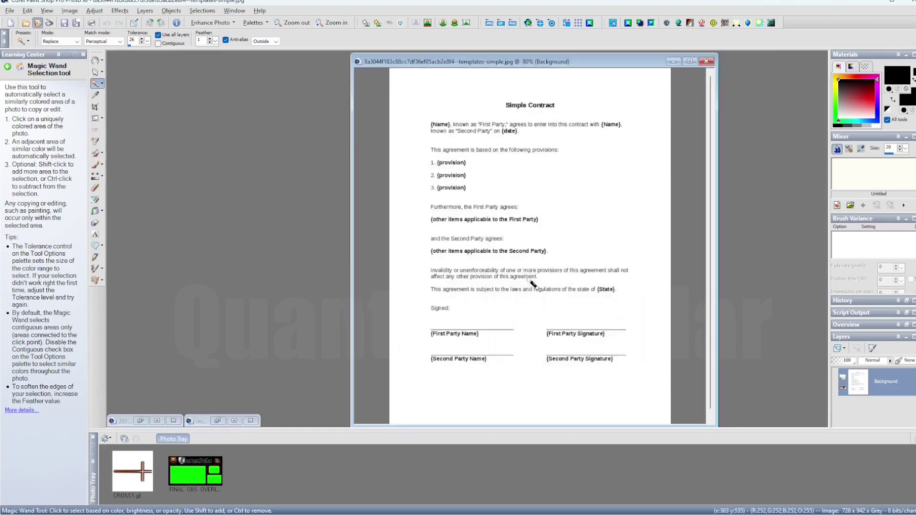
{"action": "scroll", "coordinate": [470, 355], "scroll_direction": "up", "scroll_amount": 1}
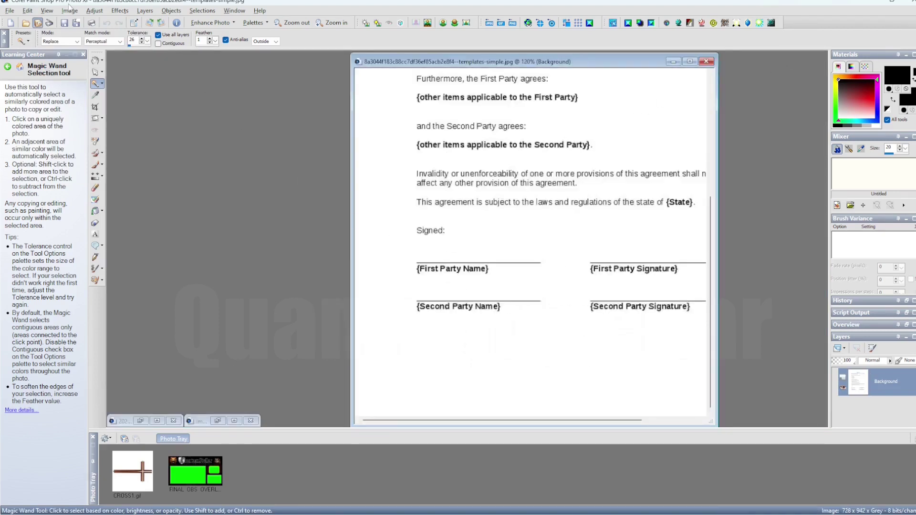
{"action": "left_click", "coordinate": [27, 11]}
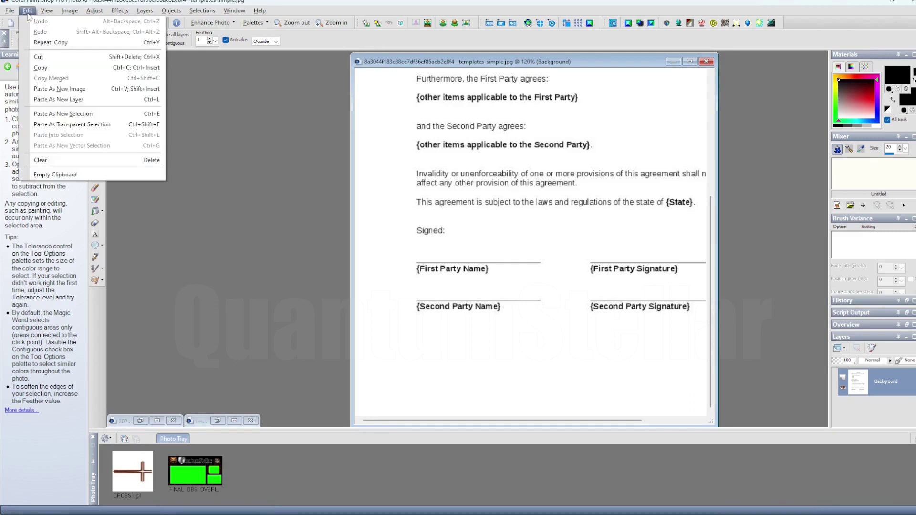
{"action": "left_click", "coordinate": [71, 125]}
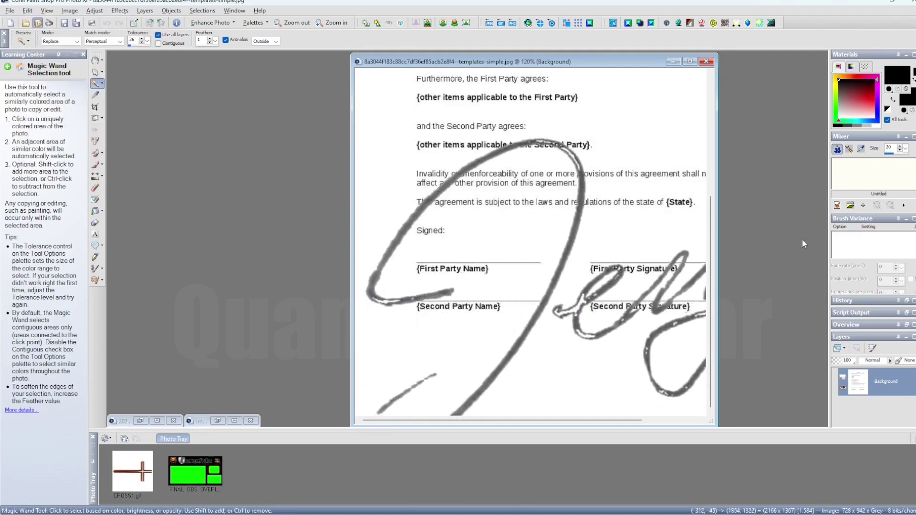
{"action": "left_click", "coordinate": [833, 215]}
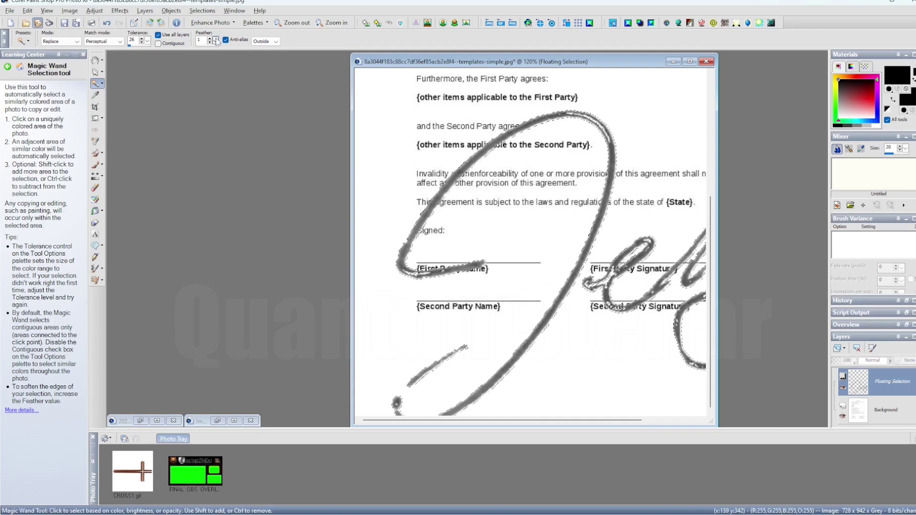
Step: Resize the floating signature to 25% width and drag it onto the First Party Name line
{"action": "left_click", "coordinate": [69, 10]}
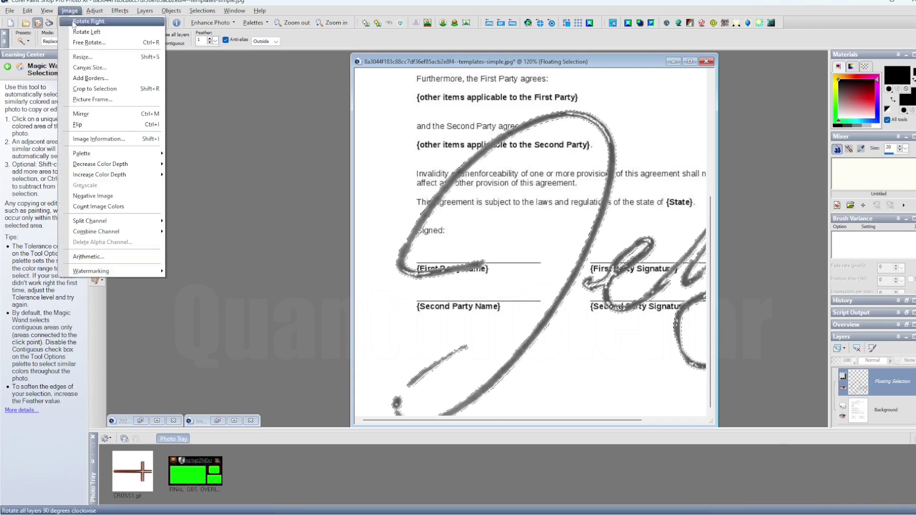
{"action": "left_click", "coordinate": [84, 57]}
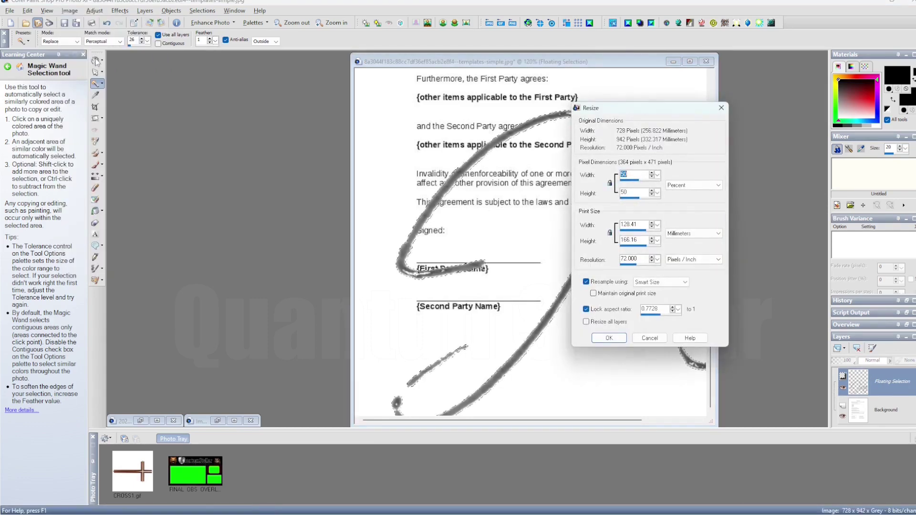
{"action": "type", "text": "25"}
{"action": "left_click", "coordinate": [609, 338]}
{"action": "scroll", "coordinate": [568, 219], "scroll_direction": "down", "scroll_amount": 3}
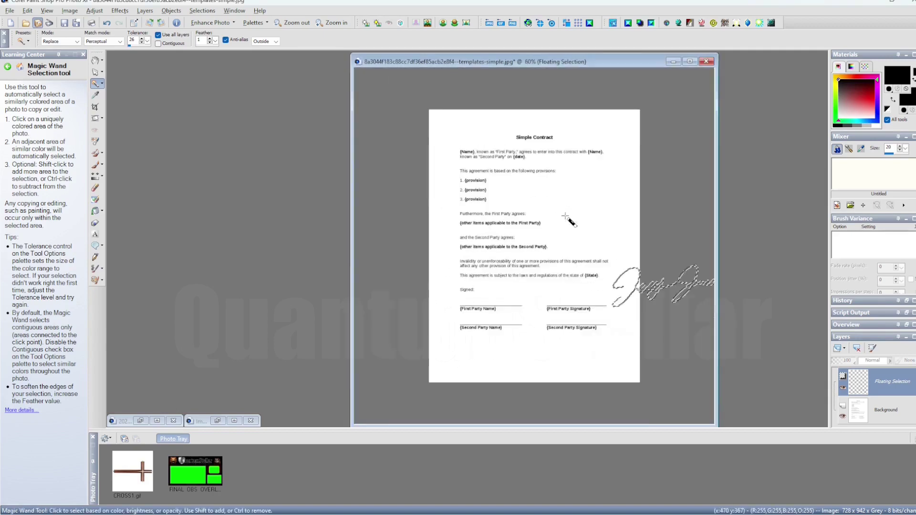
{"action": "left_click_drag", "start_coordinate": [658, 288], "coordinate": [485, 299]}
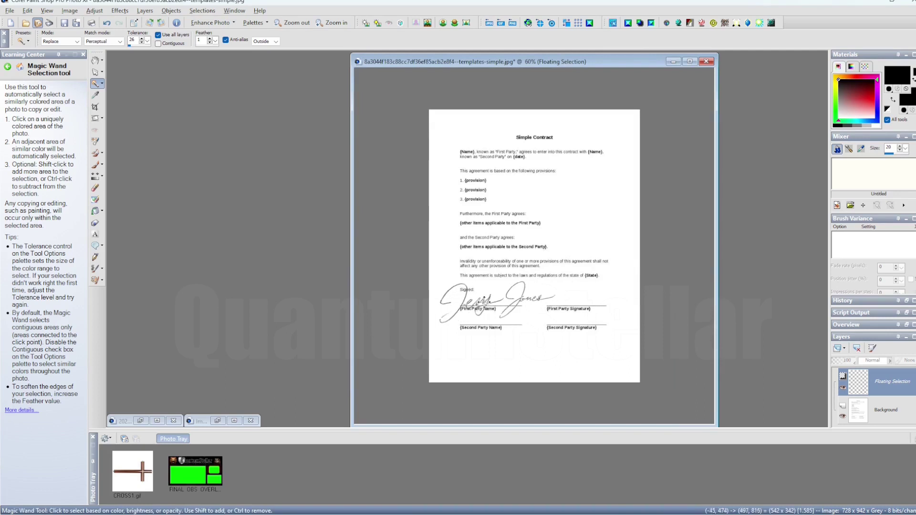
{"action": "scroll", "coordinate": [544, 257], "scroll_direction": "up", "scroll_amount": 2}
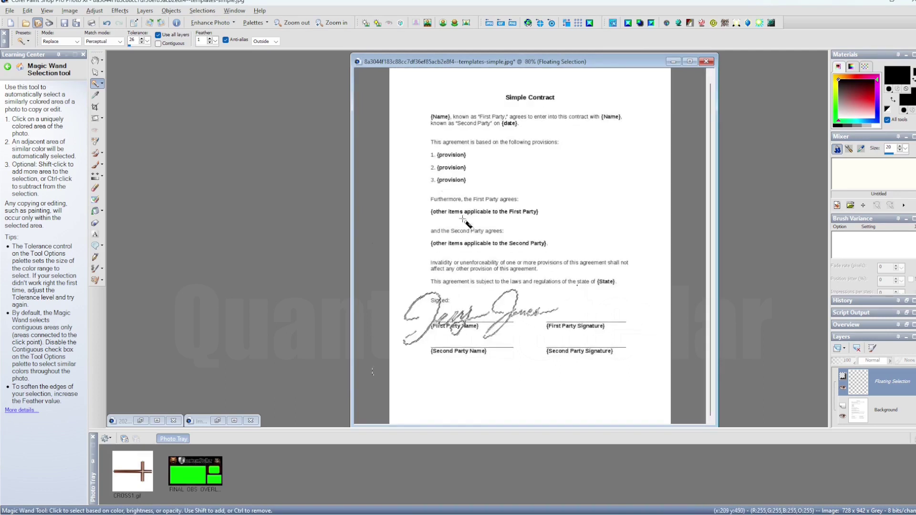
Step: Repeat the last resize on the signature, then revert it to its earlier size
{"action": "left_click", "coordinate": [32, 11]}
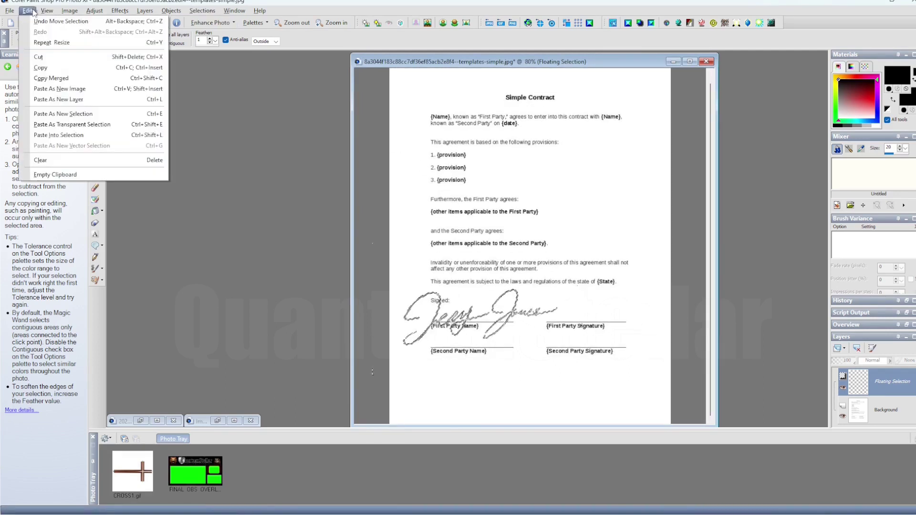
{"action": "left_click", "coordinate": [50, 56]}
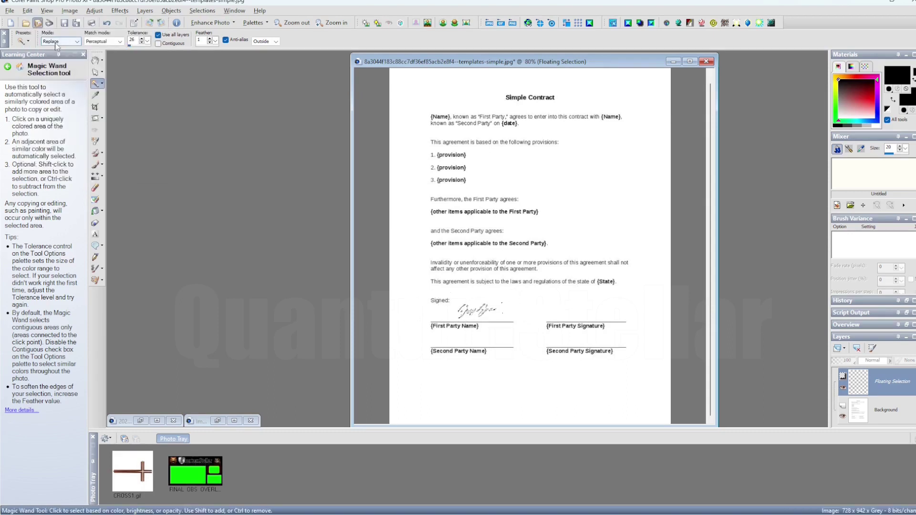
{"action": "left_click", "coordinate": [27, 11]}
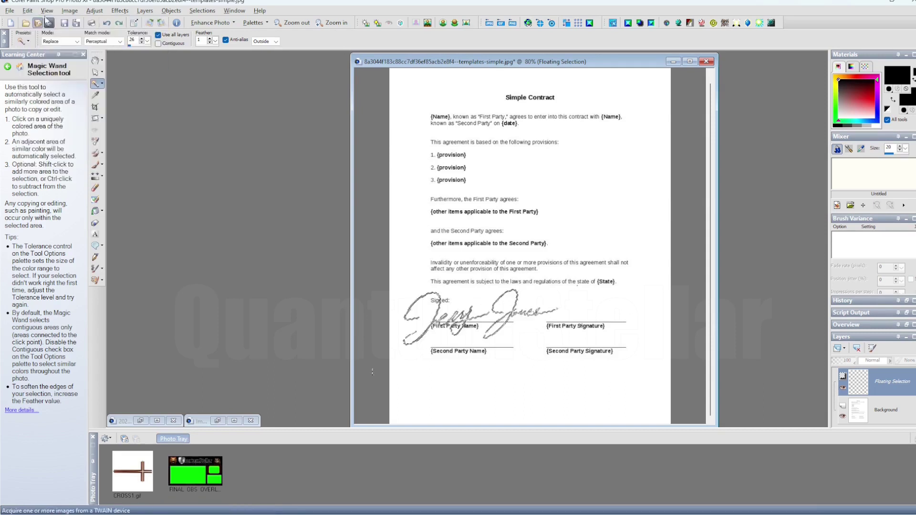
Step: Resize the signature to 75% width and nudge it down-right onto the first line
{"action": "left_click", "coordinate": [70, 11]}
{"action": "left_click", "coordinate": [86, 60]}
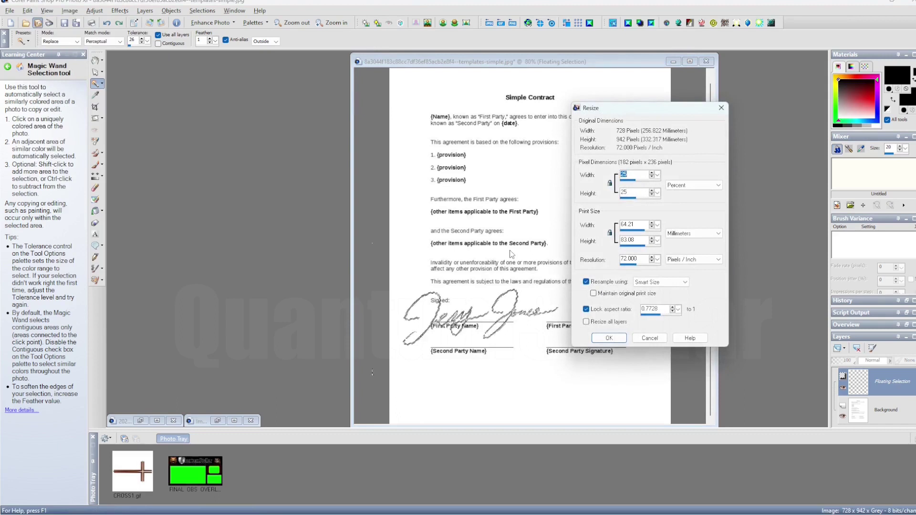
{"action": "type", "text": "75"}
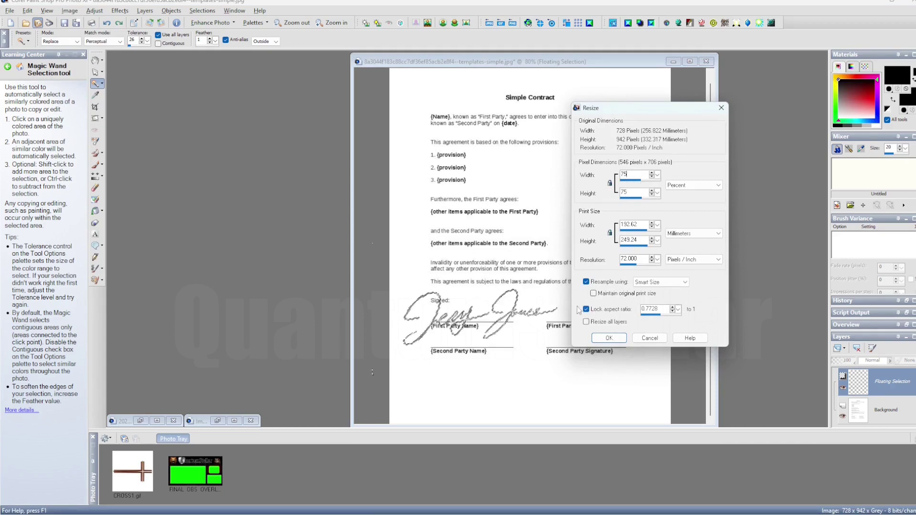
{"action": "left_click", "coordinate": [611, 339]}
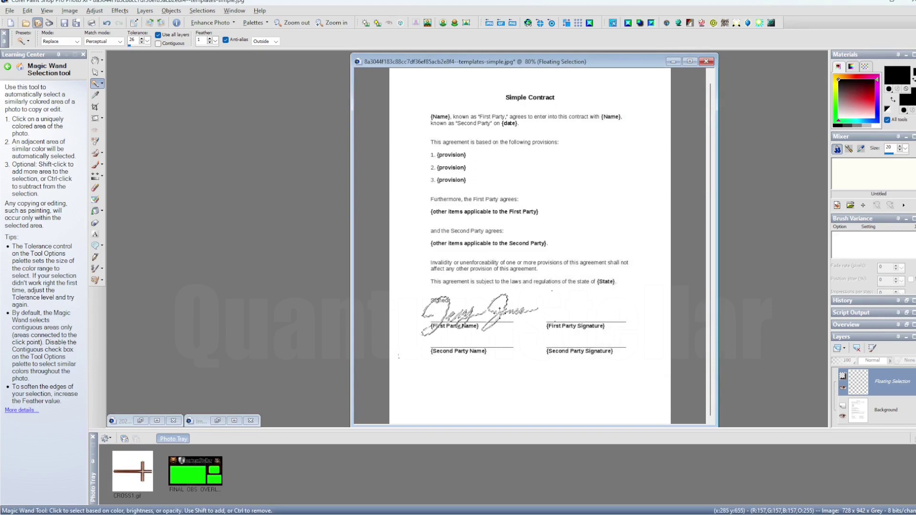
{"action": "left_click_drag", "start_coordinate": [500, 308], "coordinate": [510, 319]}
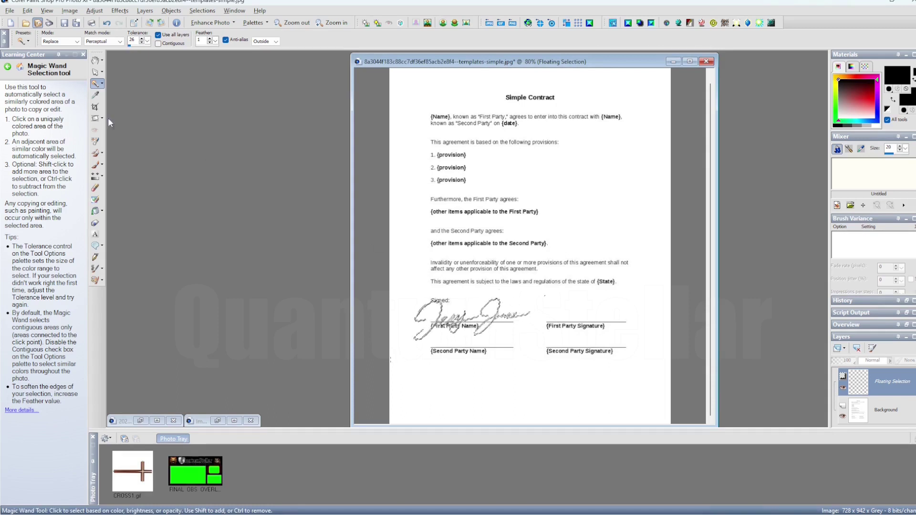
Step: Switch to the rectangle Selection tool and merge the floating signature into the contract
{"action": "left_click", "coordinate": [102, 83]}
{"action": "left_click", "coordinate": [117, 86]}
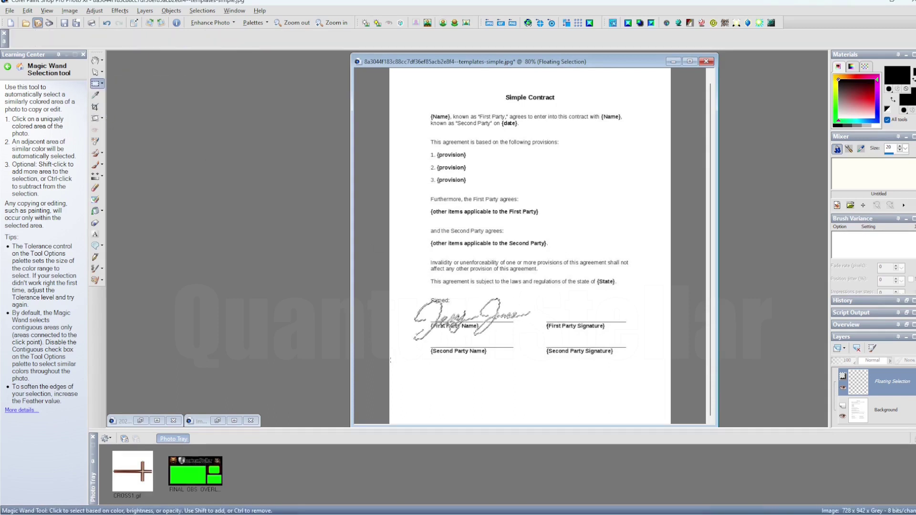
{"action": "left_click", "coordinate": [520, 296]}
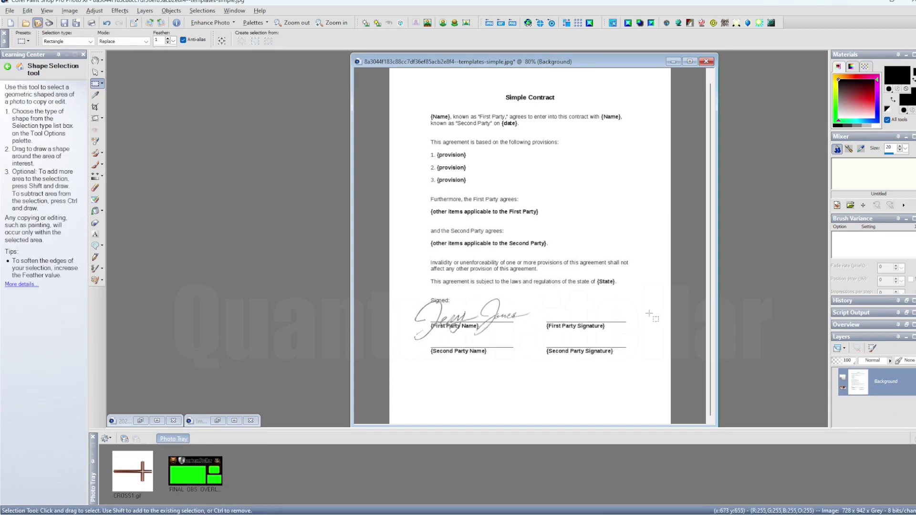
Step: Paste another copy of the signature as a transparent selection
{"action": "left_click", "coordinate": [28, 11]}
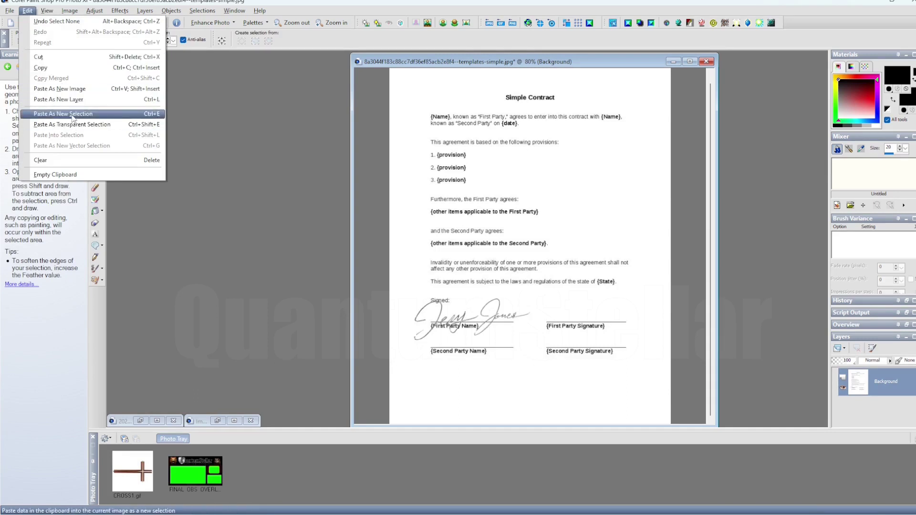
{"action": "mouse_move", "coordinate": [41, 10]}
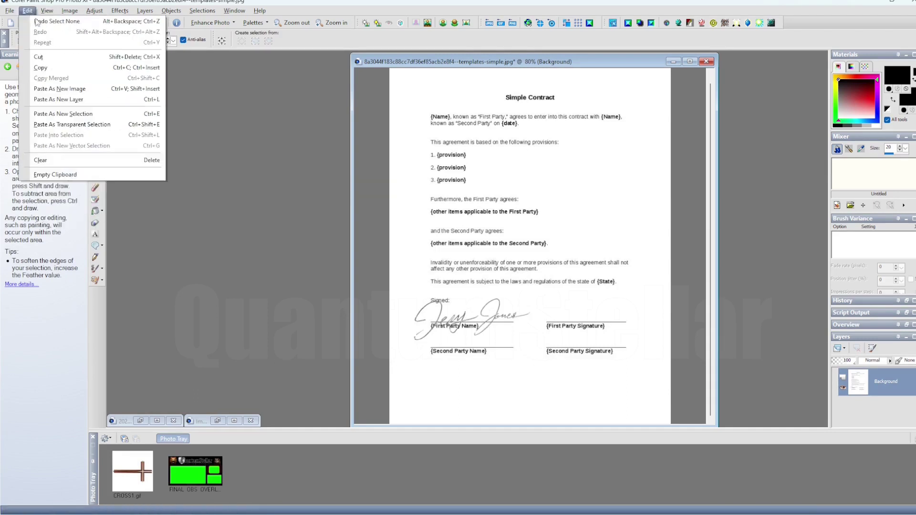
{"action": "left_click", "coordinate": [71, 123]}
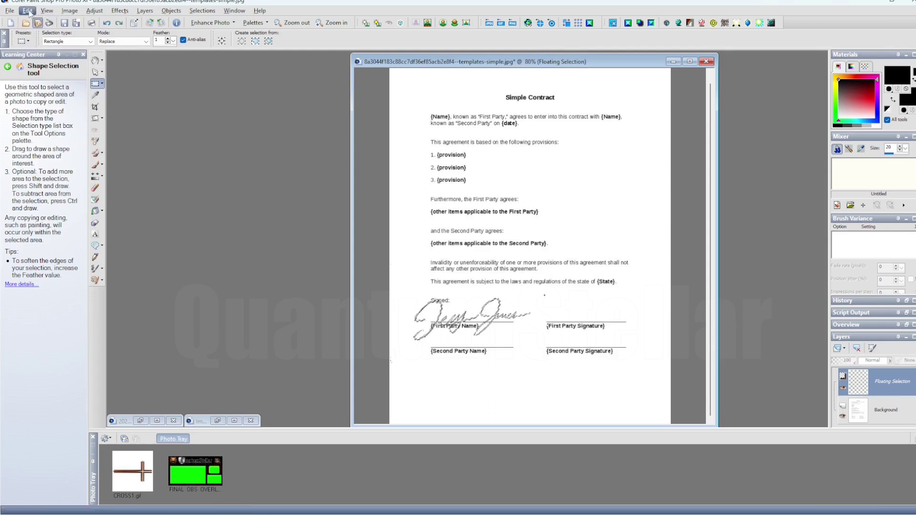
{"action": "left_click", "coordinate": [28, 11]}
{"action": "key", "text": "Escape"}
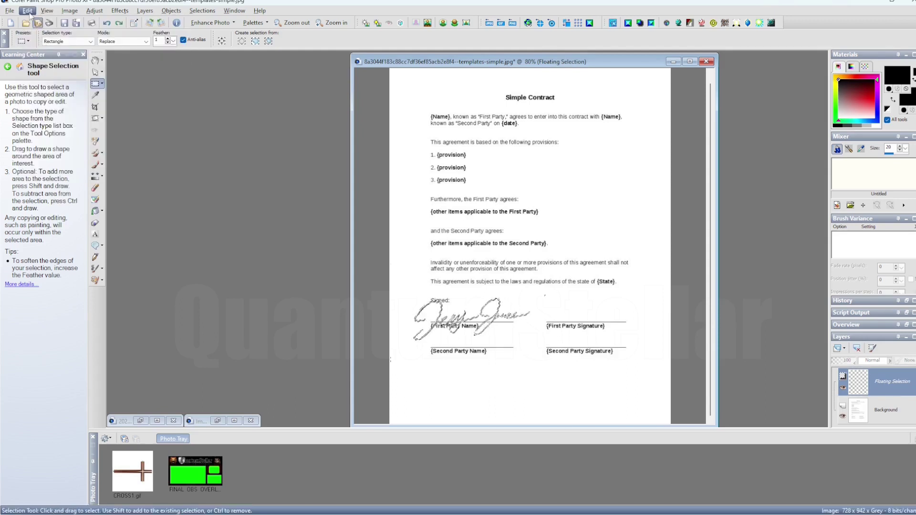
{"action": "left_click", "coordinate": [27, 10]}
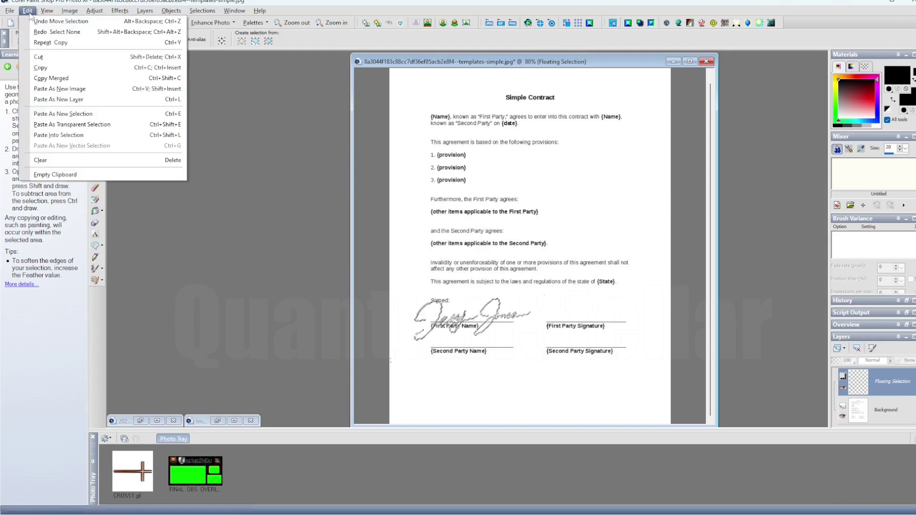
{"action": "left_click", "coordinate": [72, 125]}
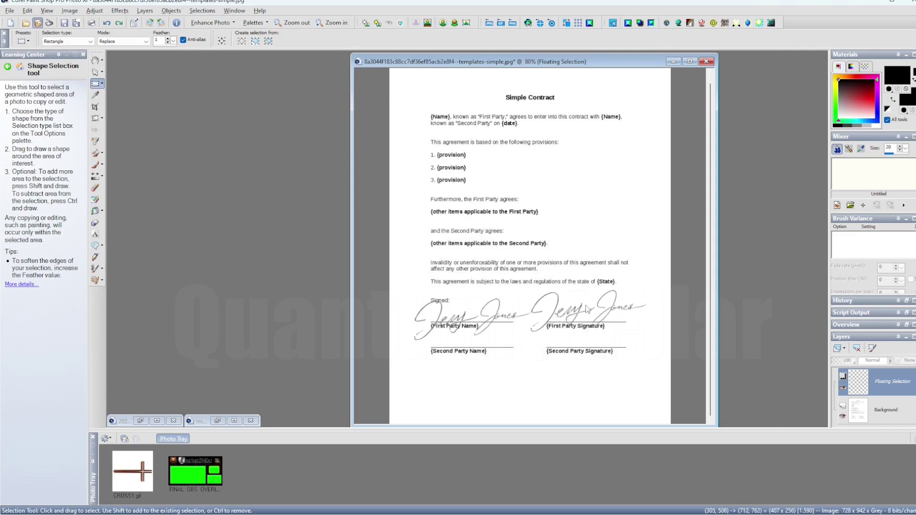
Step: Drop the second signature above the First Party Signature line, deselect it, and zoom to check
{"action": "left_click", "coordinate": [585, 306]}
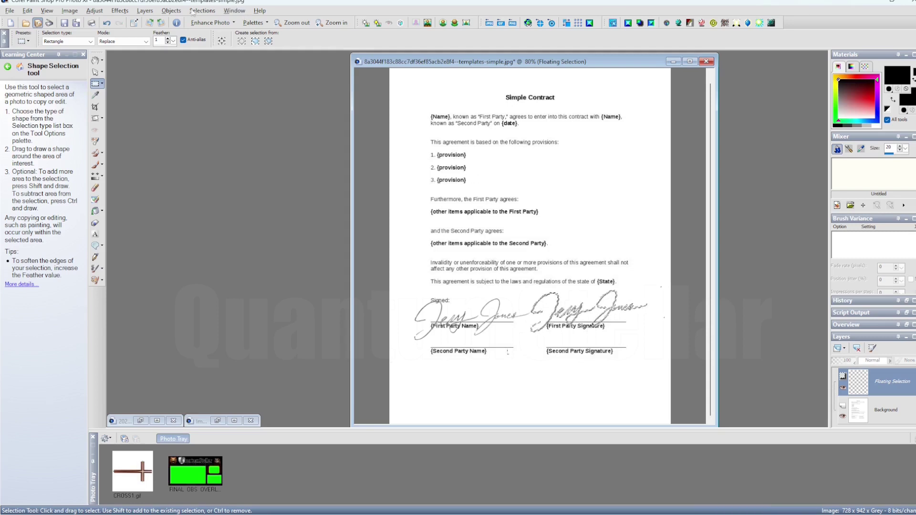
{"action": "left_click", "coordinate": [643, 272]}
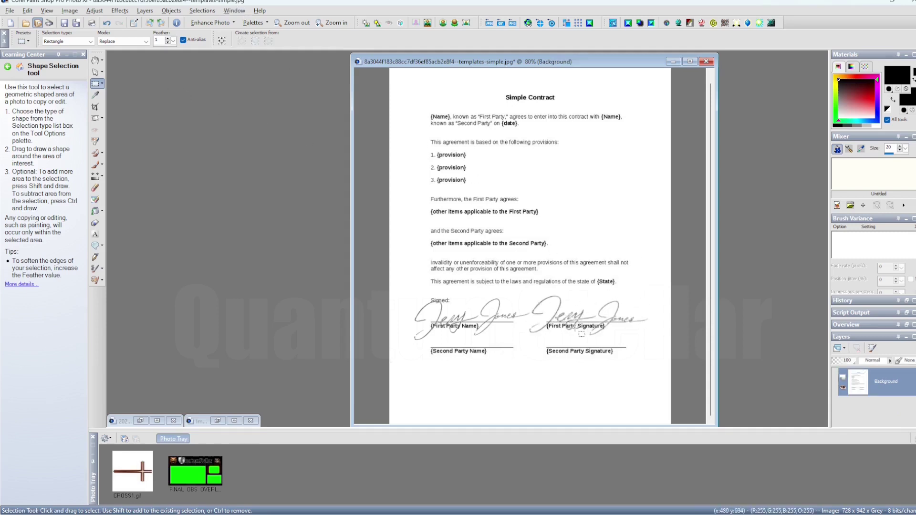
{"action": "scroll", "coordinate": [582, 334], "scroll_direction": "up", "scroll_amount": 3}
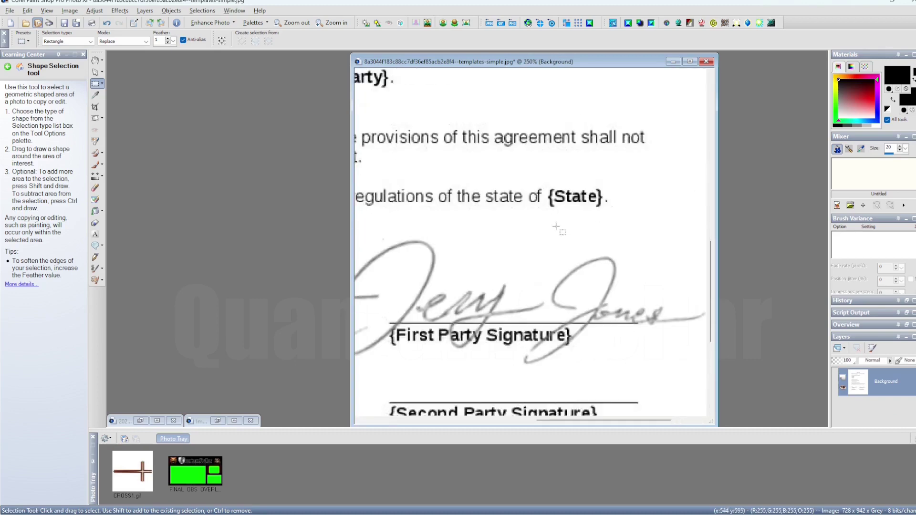
{"action": "scroll", "coordinate": [547, 250], "scroll_direction": "down", "scroll_amount": 3}
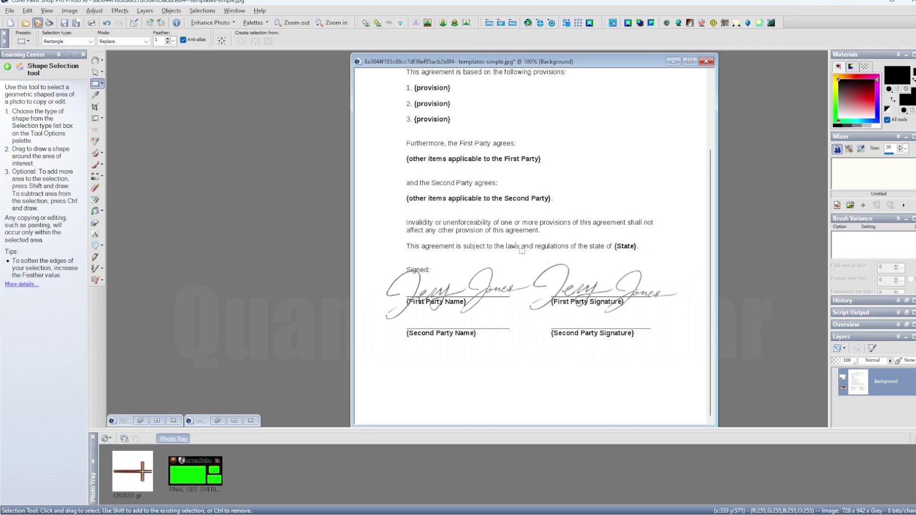
{"action": "scroll", "coordinate": [519, 248], "scroll_direction": "down", "scroll_amount": 2}
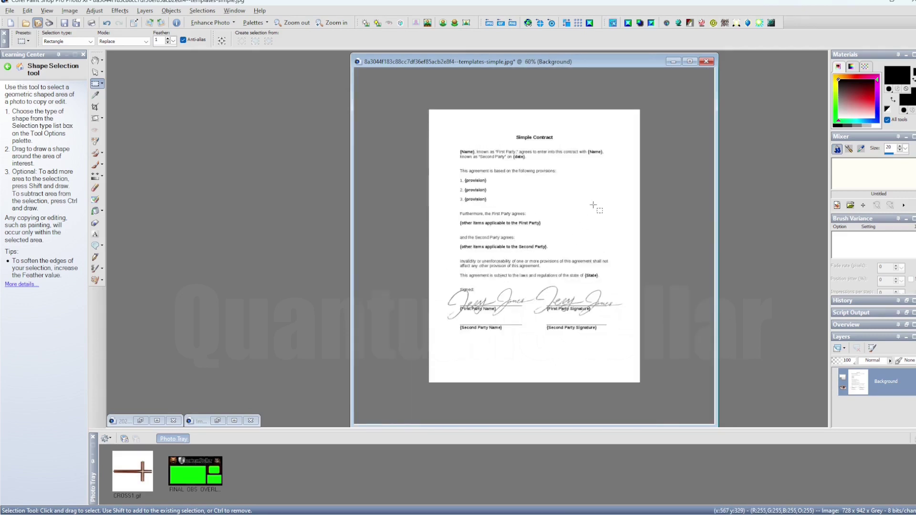
{"action": "scroll", "coordinate": [594, 205], "scroll_direction": "up", "scroll_amount": 1}
{"action": "scroll", "coordinate": [592, 219], "scroll_direction": "up", "scroll_amount": 1}
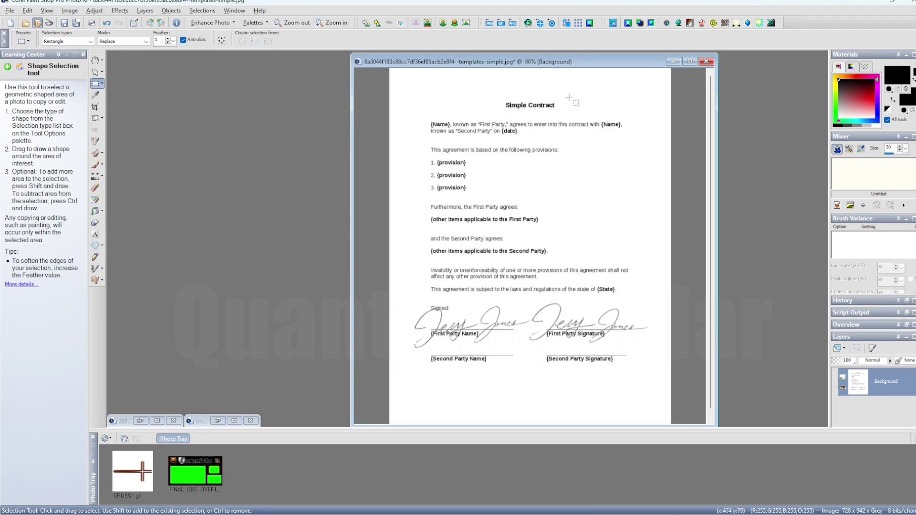
Step: Save the signed contract as the JPEG file contract1.jpg
{"action": "left_click", "coordinate": [9, 11]}
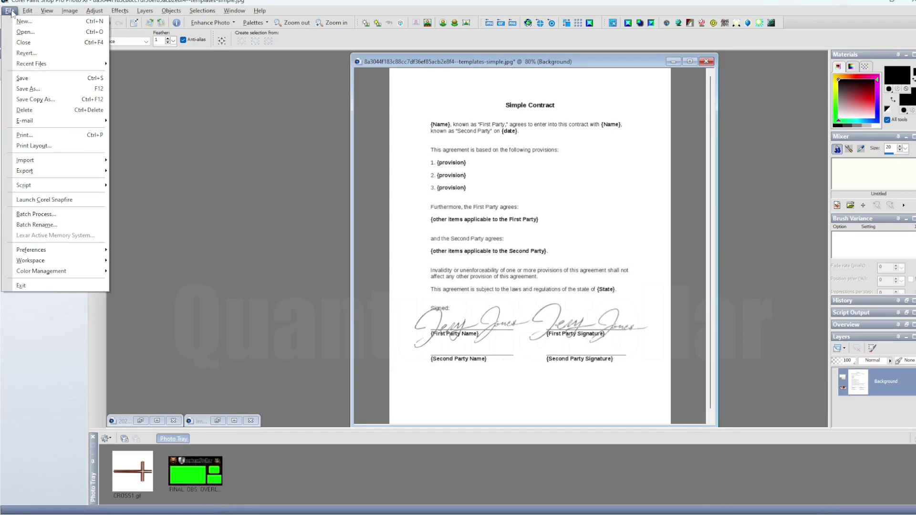
{"action": "left_click", "coordinate": [42, 89]}
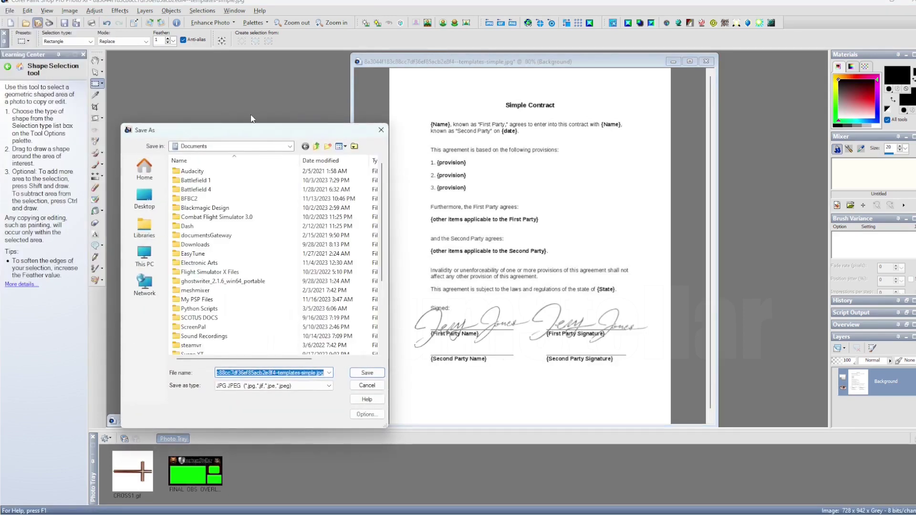
{"action": "type", "text": "contract 1"}
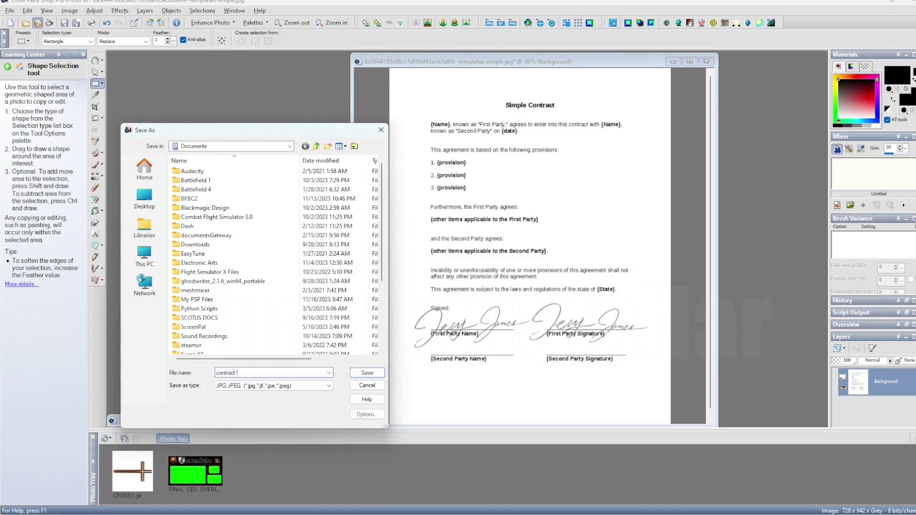
{"action": "key", "text": "Return"}
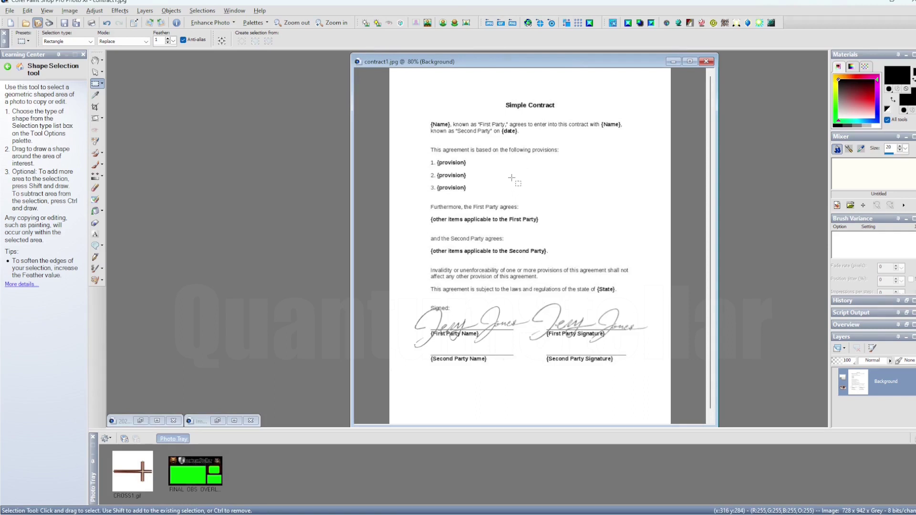
Step: Create a new 800 × 720 pixel image with a black background
{"action": "left_click", "coordinate": [9, 11]}
{"action": "left_click", "coordinate": [23, 21]}
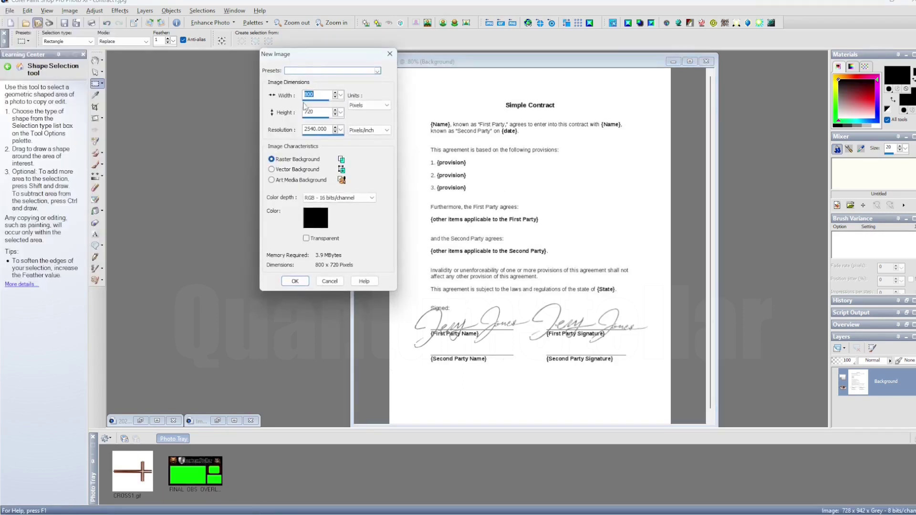
{"action": "left_click", "coordinate": [293, 284]}
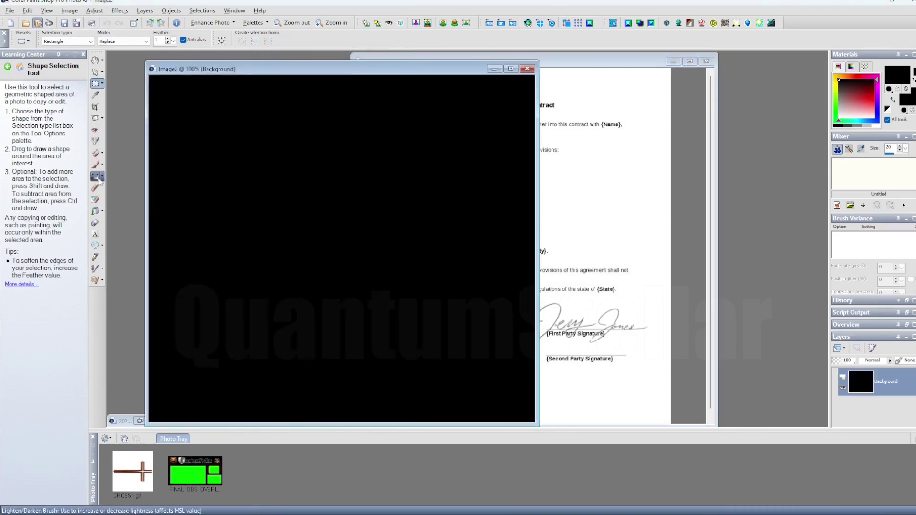
Step: Place the outro message on the card and fix a red copy aligned behind it
{"action": "left_click", "coordinate": [95, 234]}
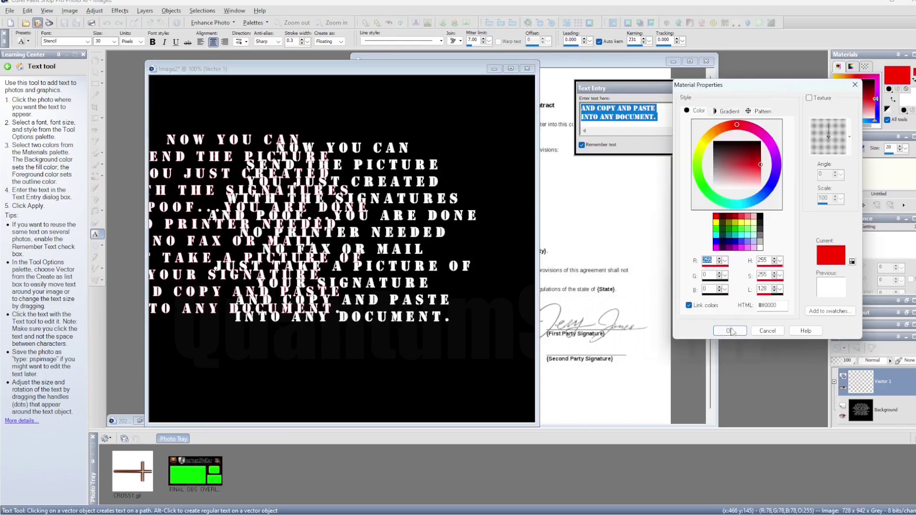
{"action": "left_click", "coordinate": [730, 331]}
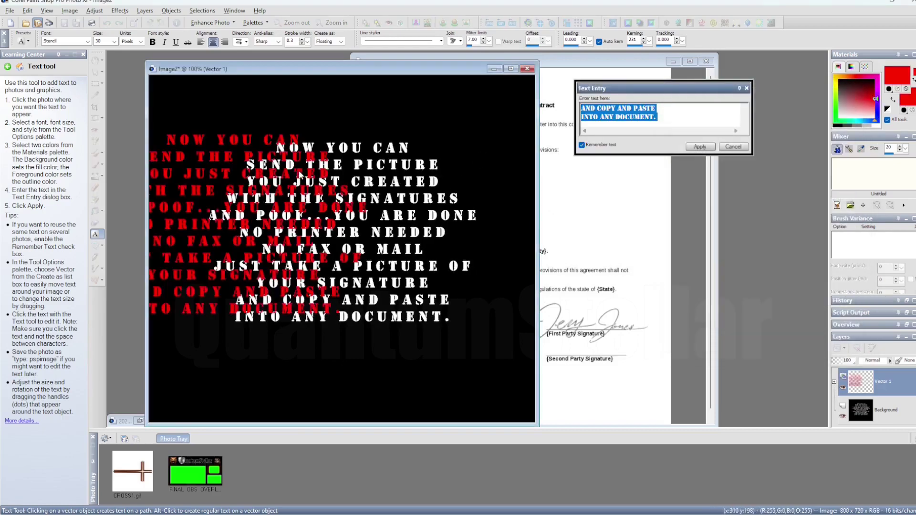
{"action": "left_click", "coordinate": [703, 148]}
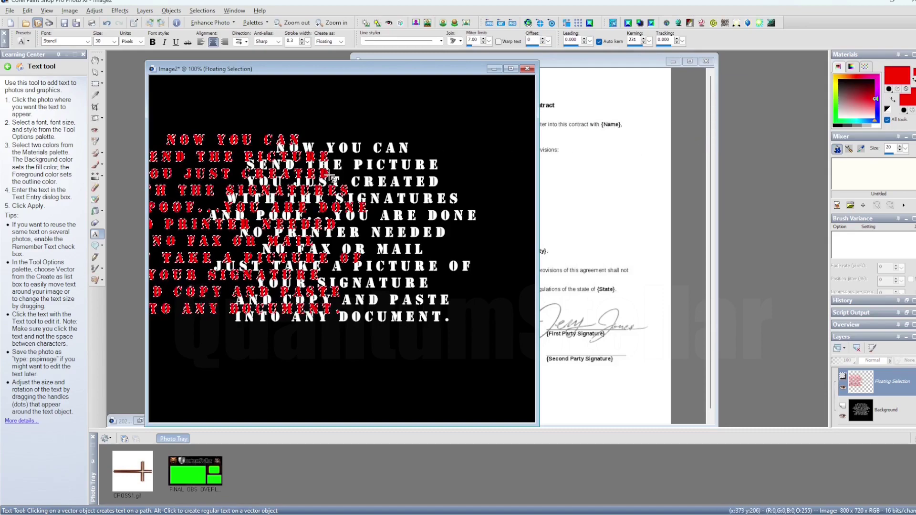
{"action": "left_click_drag", "start_coordinate": [333, 178], "coordinate": [439, 185]}
{"action": "key", "text": "ctrl+d"}
Step: Add a yellow copy of the message positioned over the red text
{"action": "left_click", "coordinate": [898, 75]}
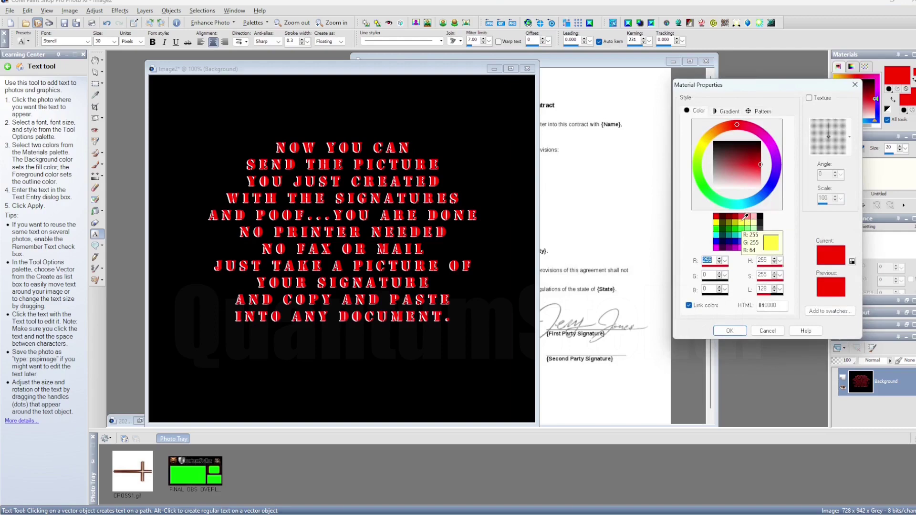
{"action": "left_click", "coordinate": [746, 216]}
{"action": "left_click", "coordinate": [730, 330]}
{"action": "key", "text": "ctrl+e"}
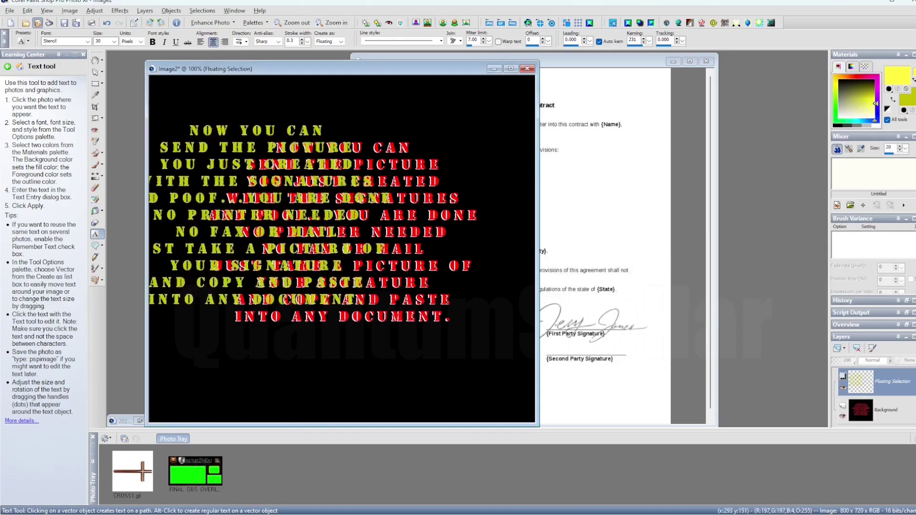
{"action": "left_click_drag", "start_coordinate": [306, 215], "coordinate": [391, 232]}
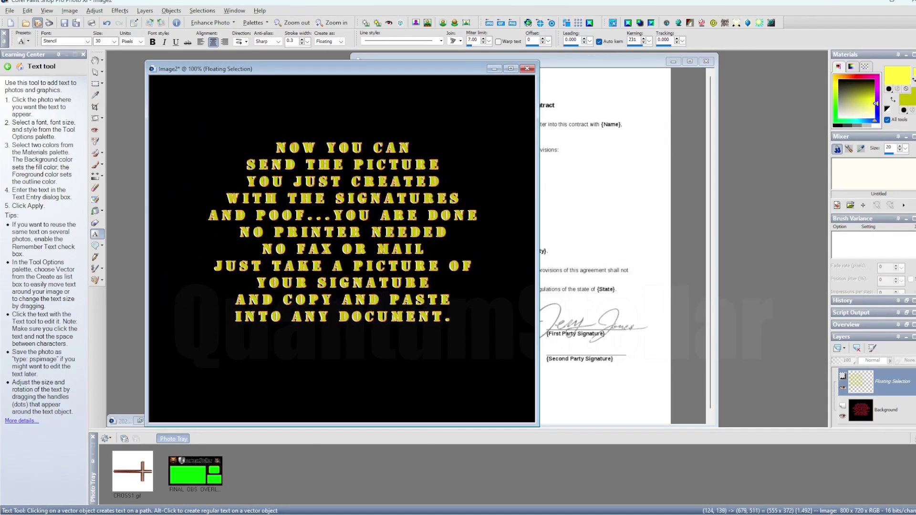